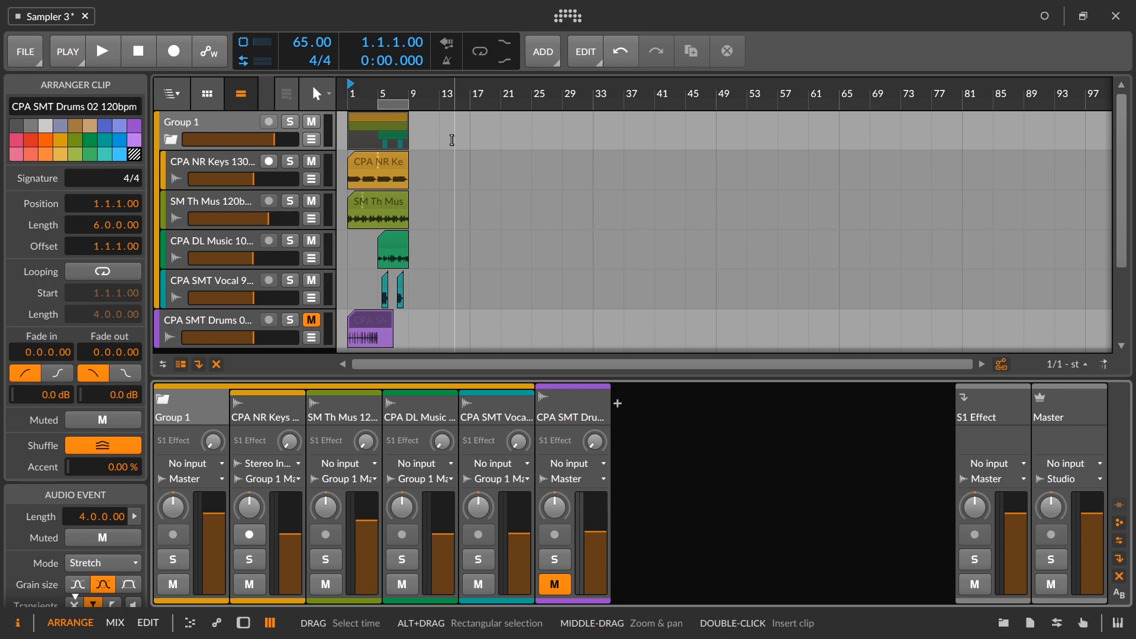
# Step: Play the arrangement through to bar 9, stop playback, and fold the tracks of Group 1
pyautogui.press('space')
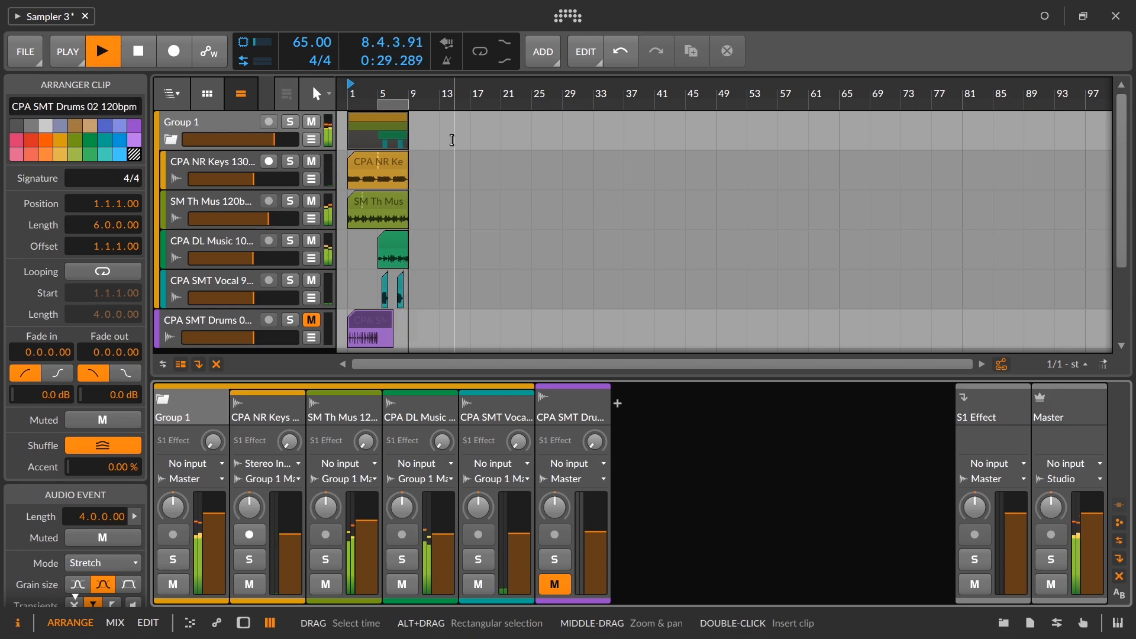
pyautogui.press('space')
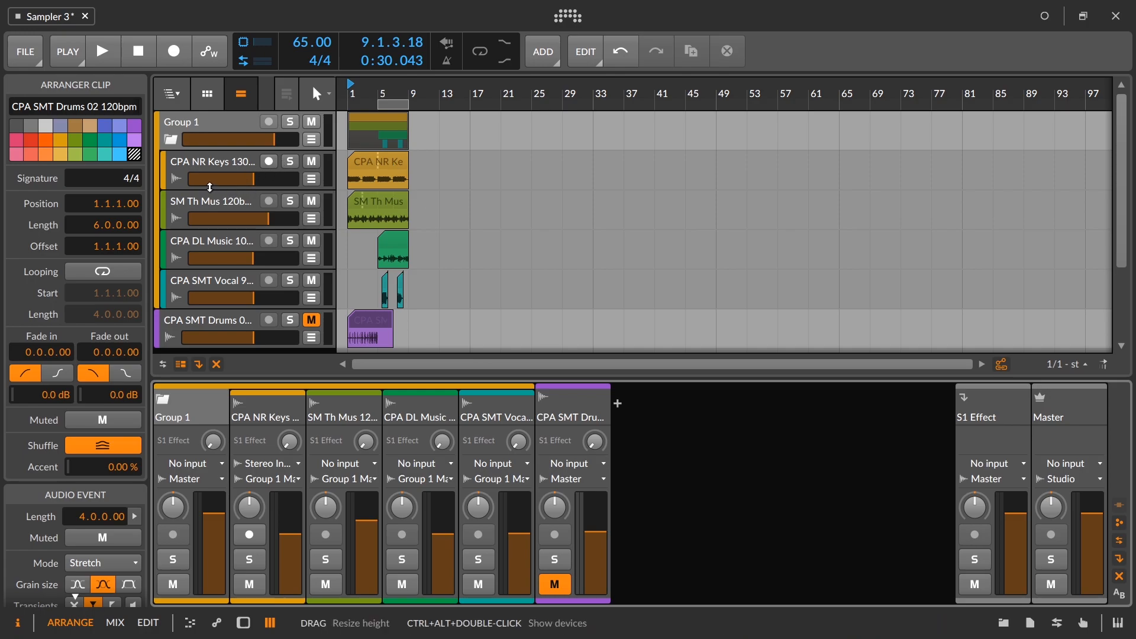
pyautogui.click(174, 140)
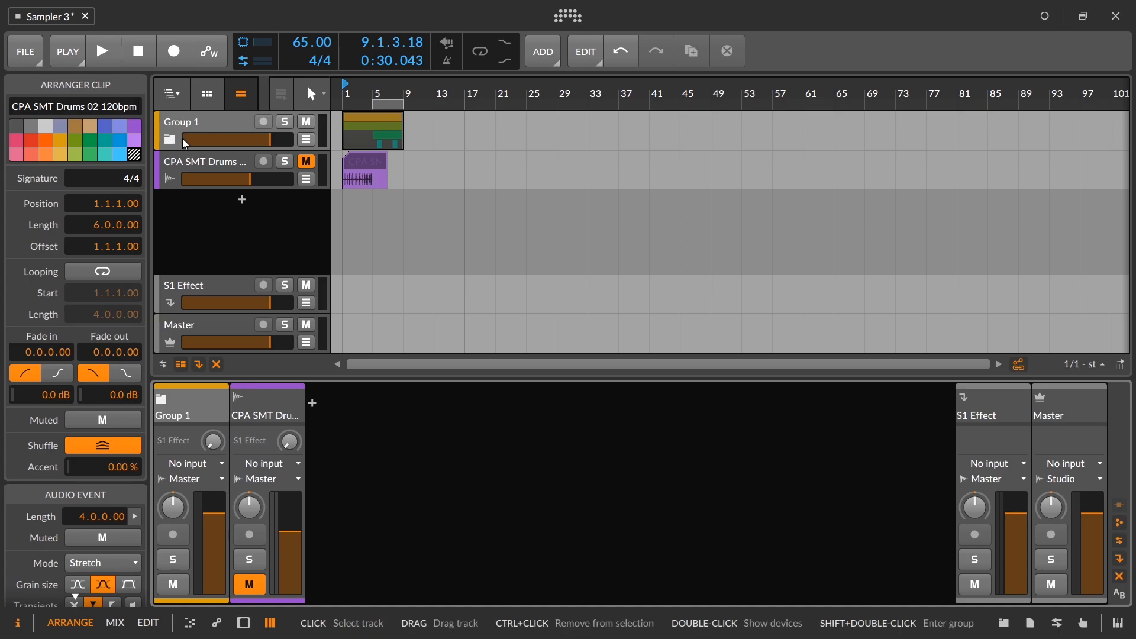
# Step: Browse the drum loop samples and audition several, including PL 100bpm FullDrumLoop10, Irrupt AI 125bpm Beebee Drum Loop B and PL 160bpm DrumLoop01
pyautogui.click(1003, 623)
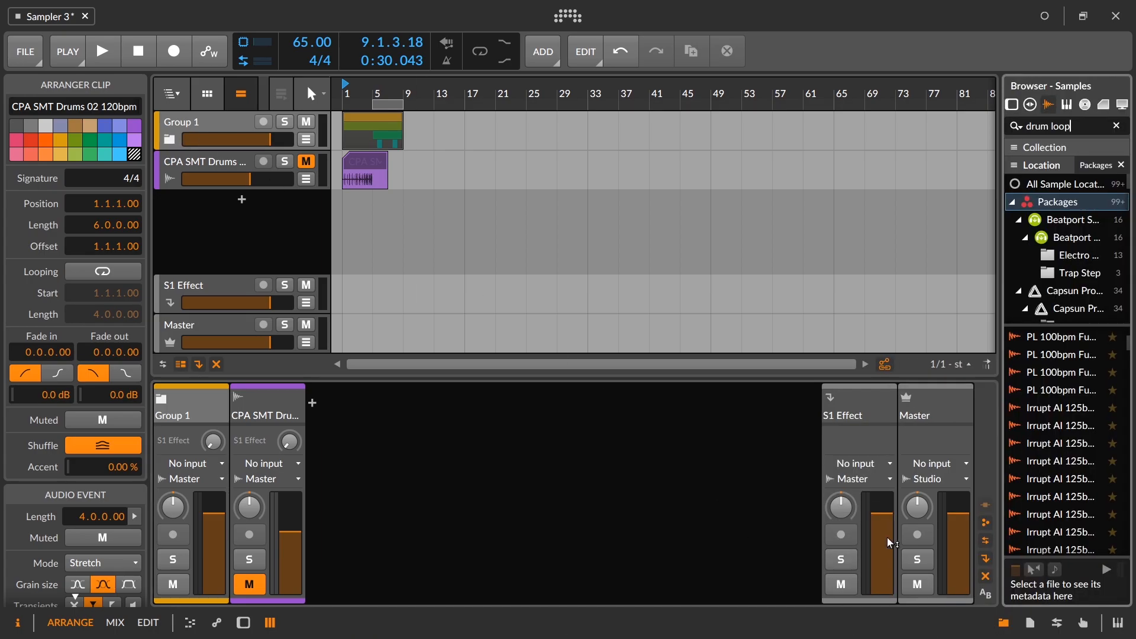
pyautogui.moveTo(1005, 201)
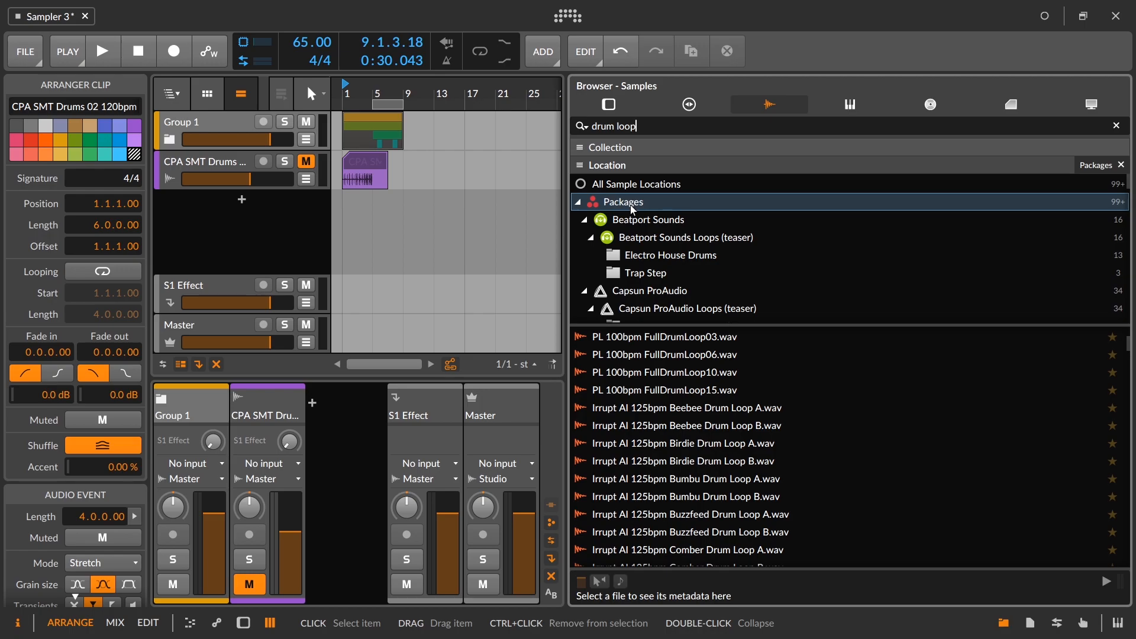
pyautogui.click(727, 354)
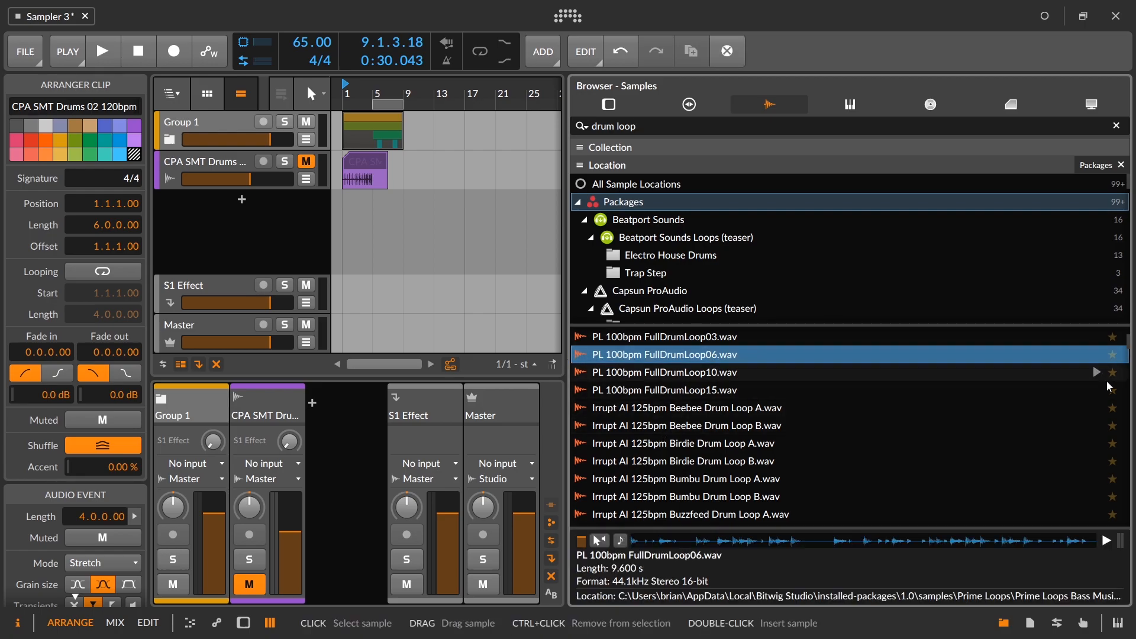
pyautogui.click(876, 373)
pyautogui.moveTo(581, 540); pyautogui.dragTo(581, 544)
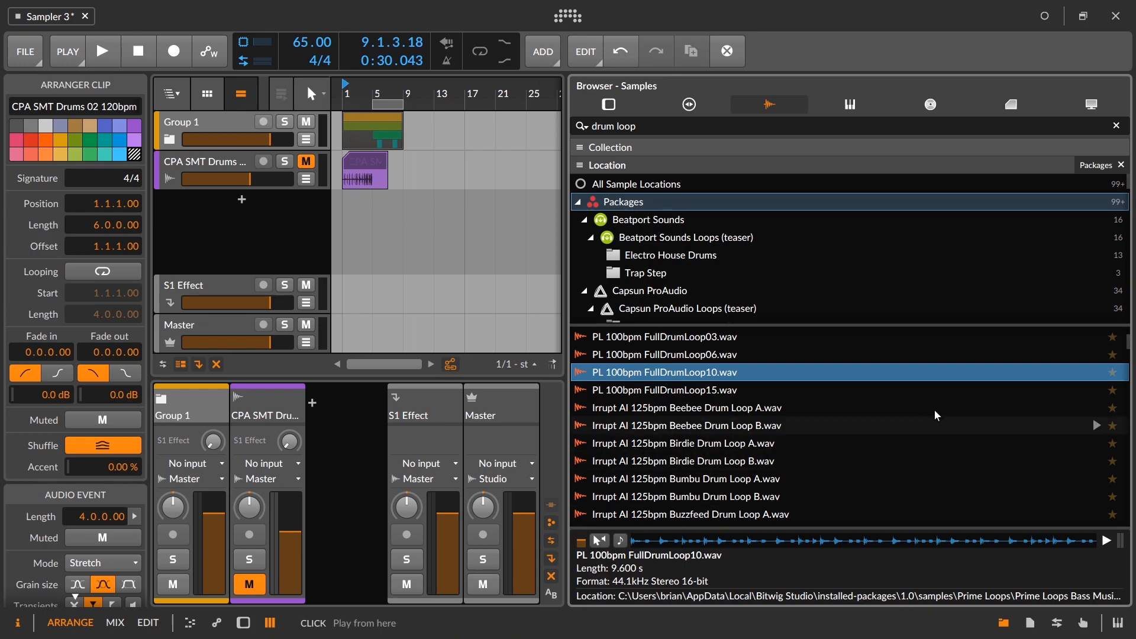
pyautogui.click(1095, 370)
pyautogui.click(903, 431)
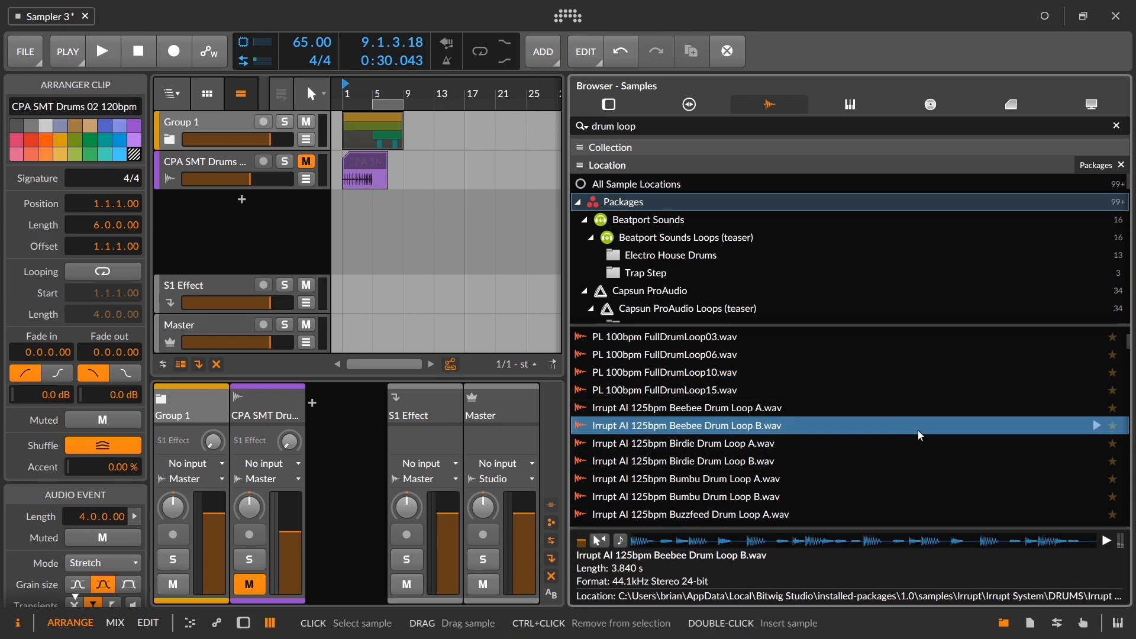
pyautogui.scroll(5, 884, 416)
pyautogui.click(883, 422)
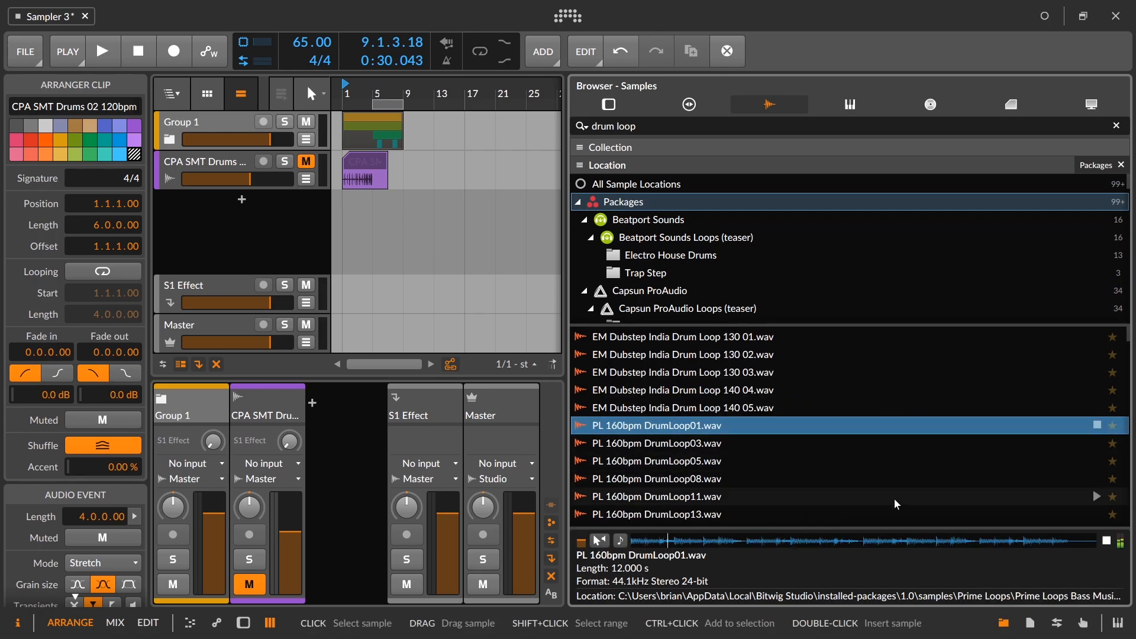
pyautogui.click(1097, 424)
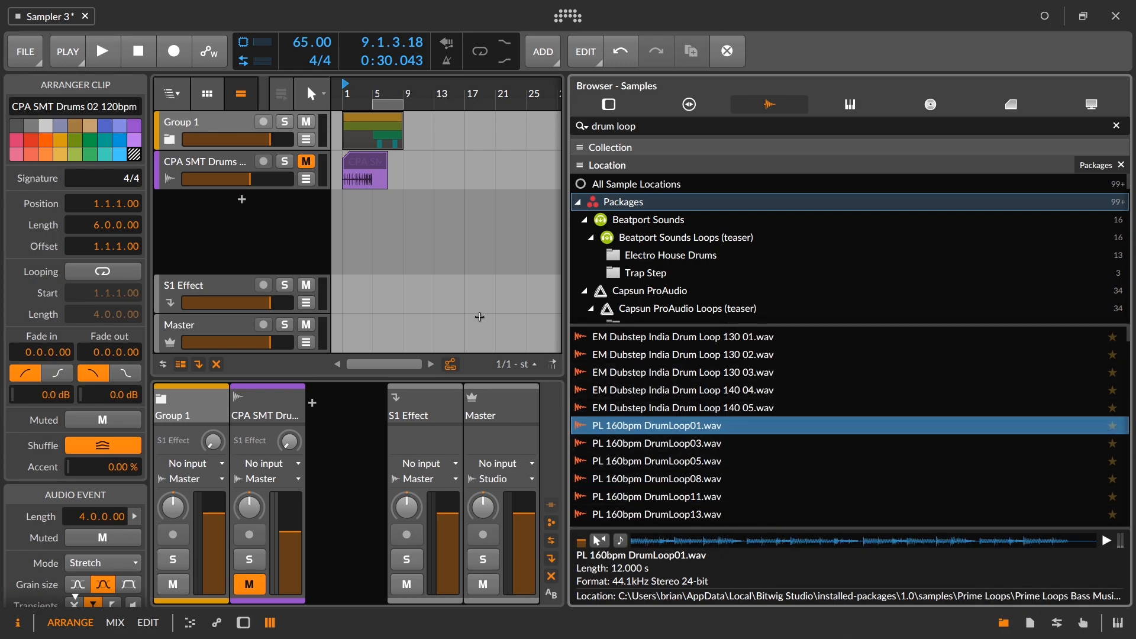
pyautogui.moveTo(565, 251); pyautogui.dragTo(840, 255)
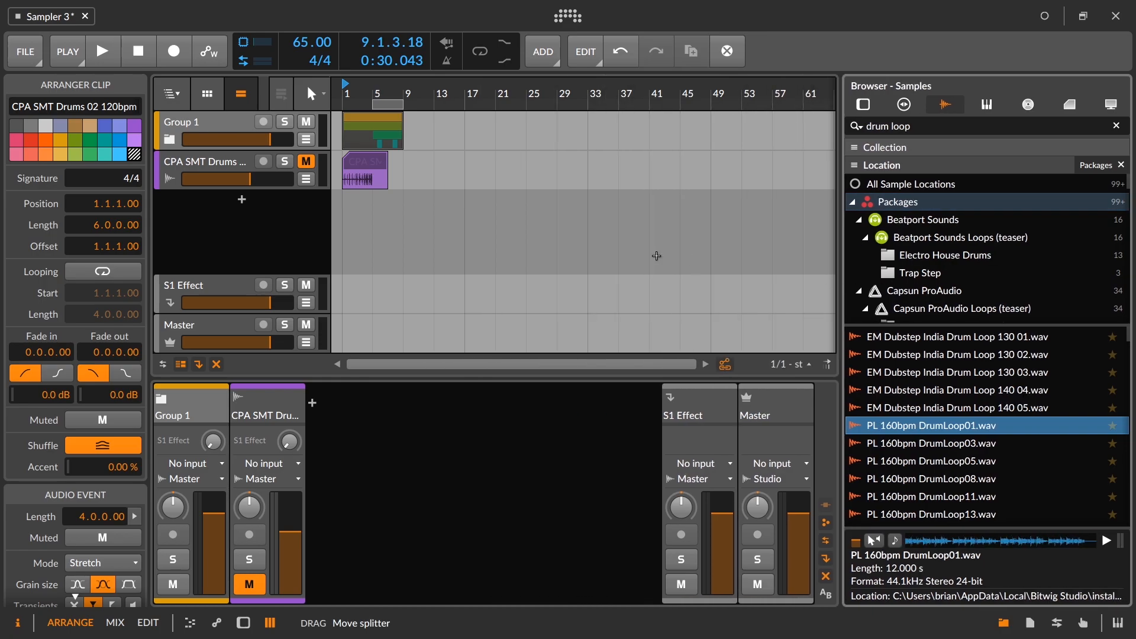
# Step: Unmute the CPA SMT Drums track and close the sample browser
pyautogui.click(370, 164)
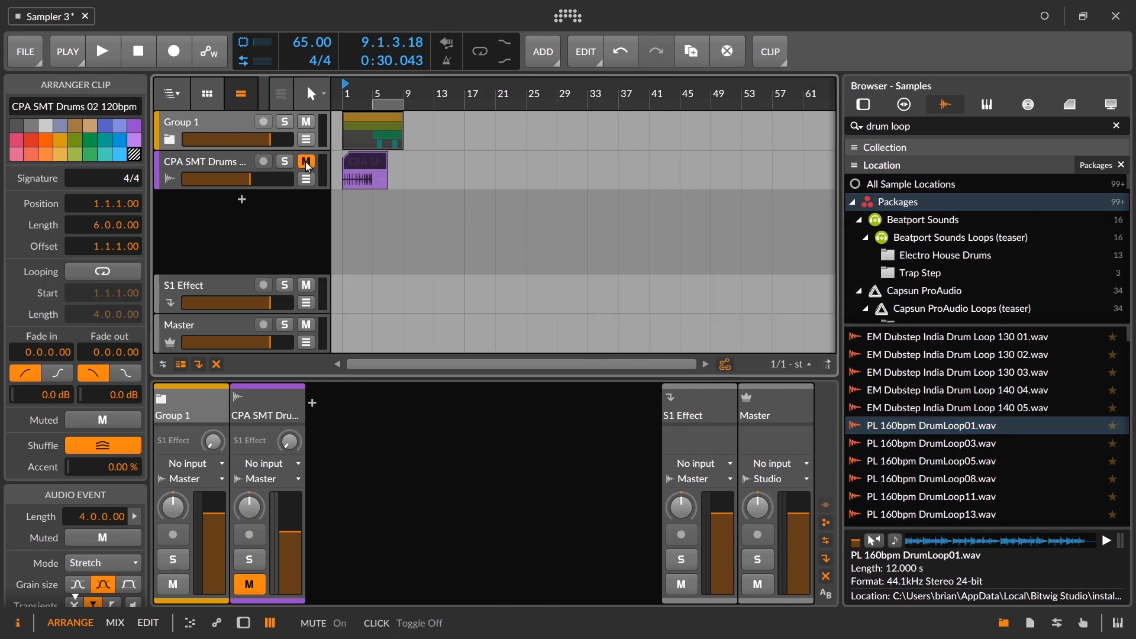
pyautogui.click(305, 163)
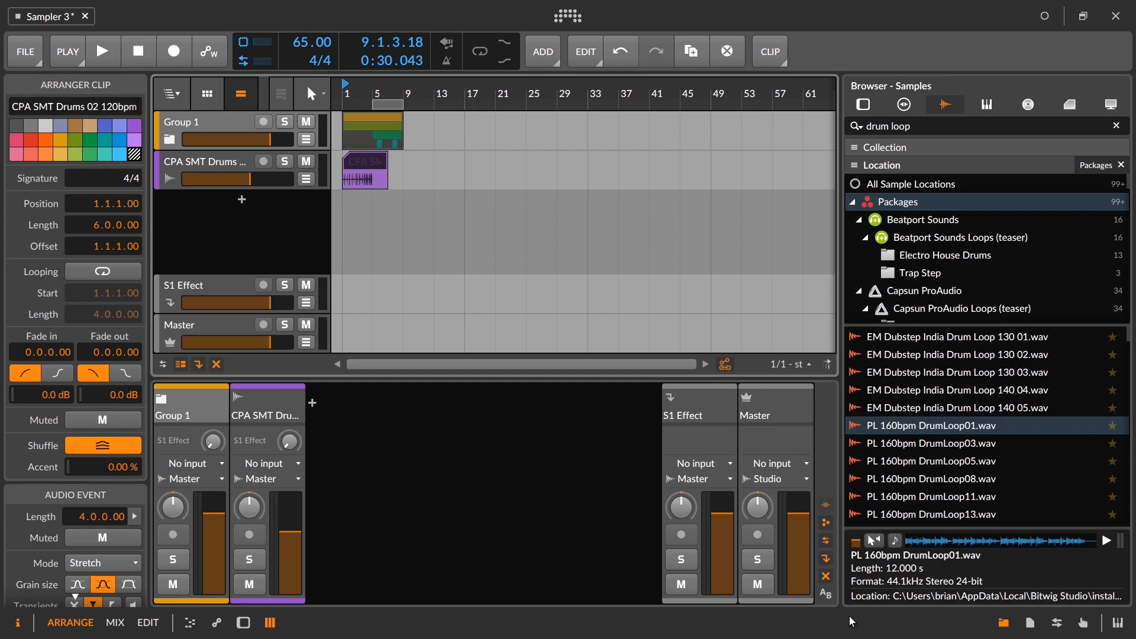
pyautogui.click(1003, 623)
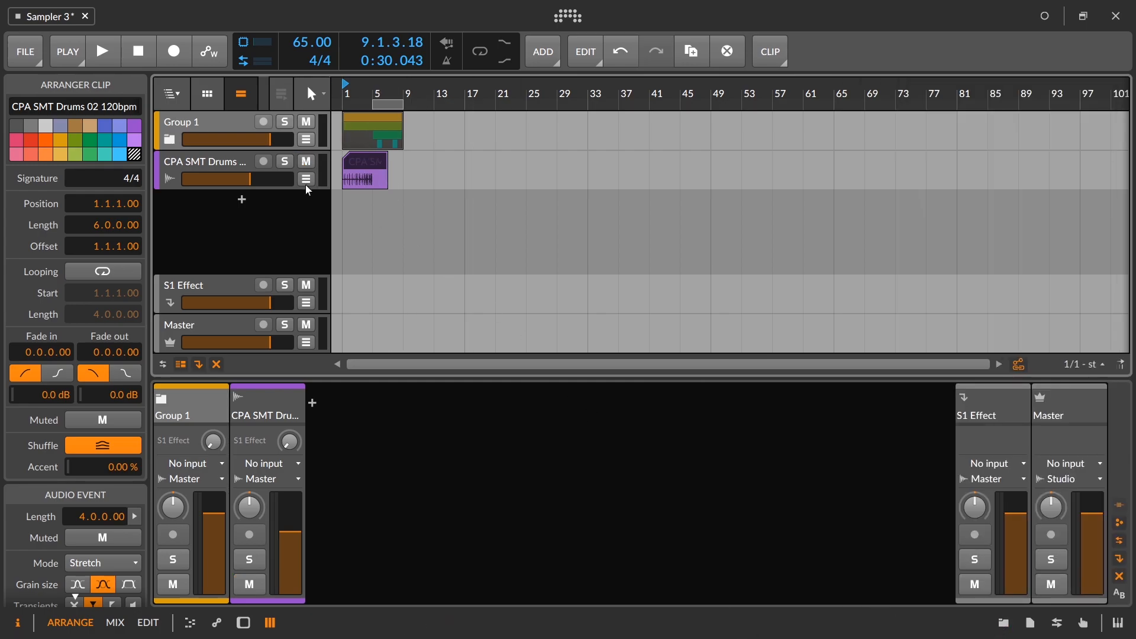
# Step: Raise the CPA SMT Drums track's volume slightly while playing the arrangement from the start
pyautogui.press('space')
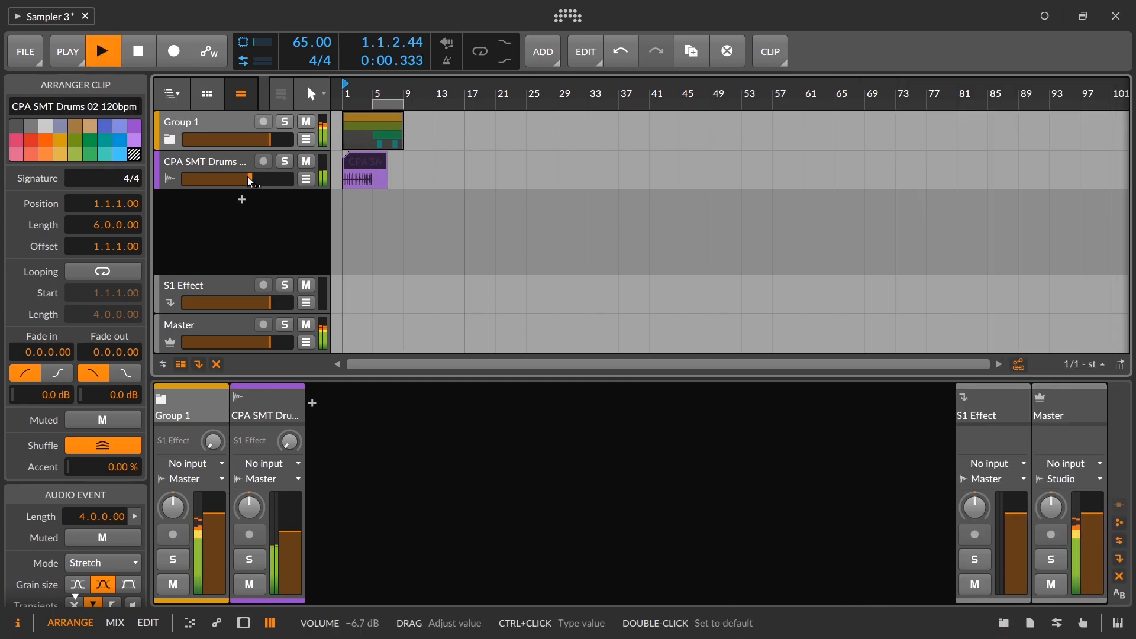
pyautogui.moveTo(250, 181); pyautogui.dragTo(258, 183)
pyautogui.press('space')
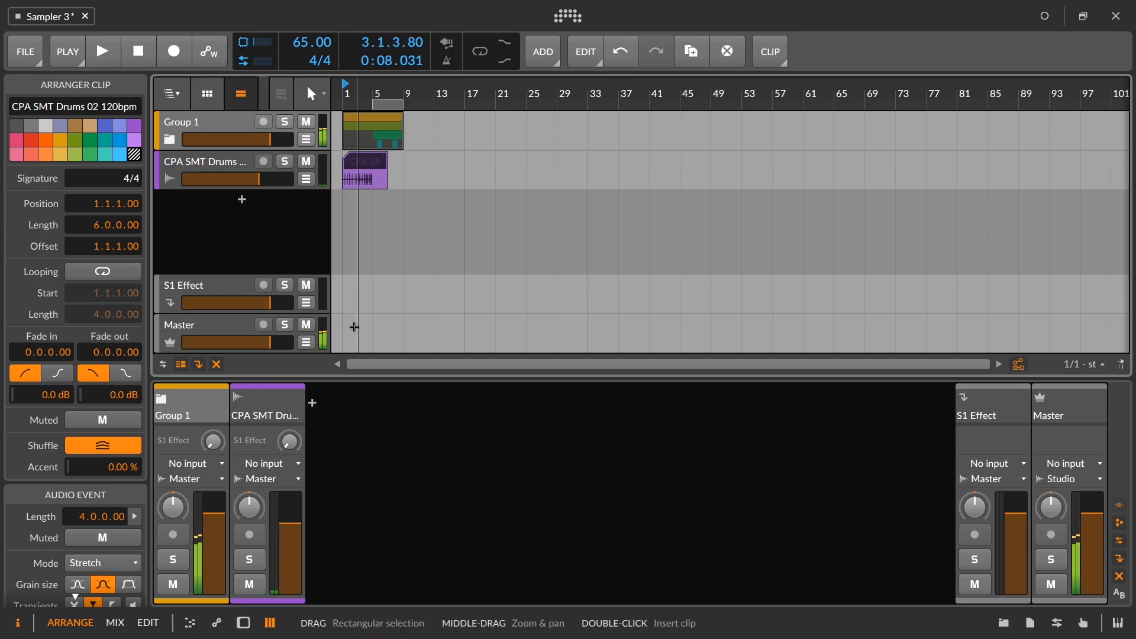
# Step: Set the playback mode of the CPA SMT Drums 02 clip's audio event to Raw
pyautogui.moveTo(343, 89); pyautogui.dragTo(343, 129)
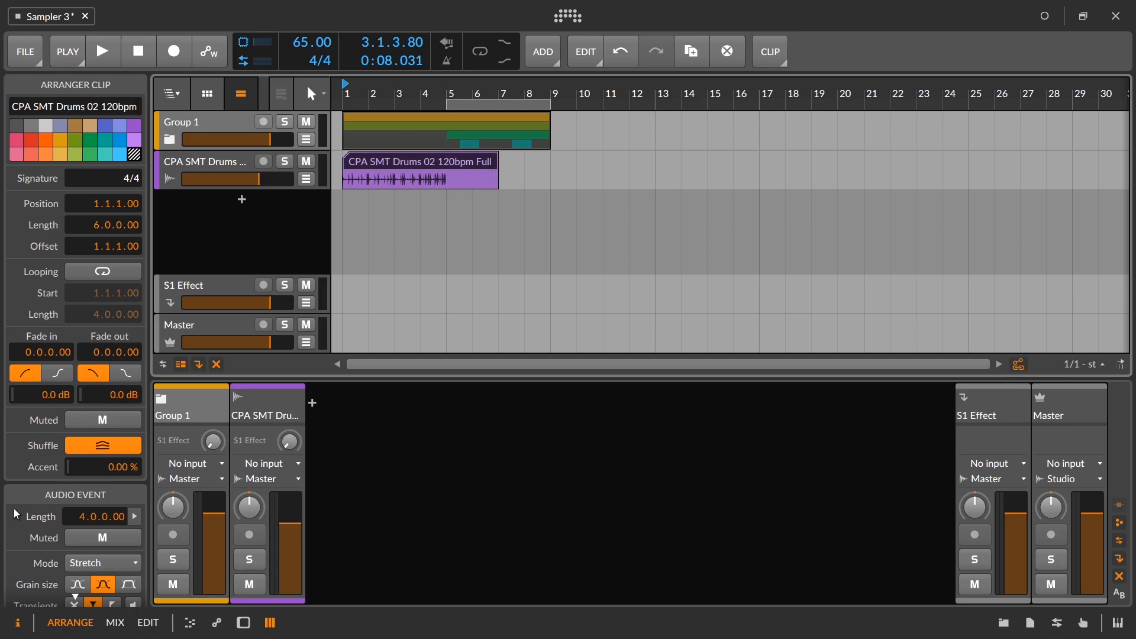
pyautogui.scroll(-3, 18, 535)
pyautogui.click(113, 394)
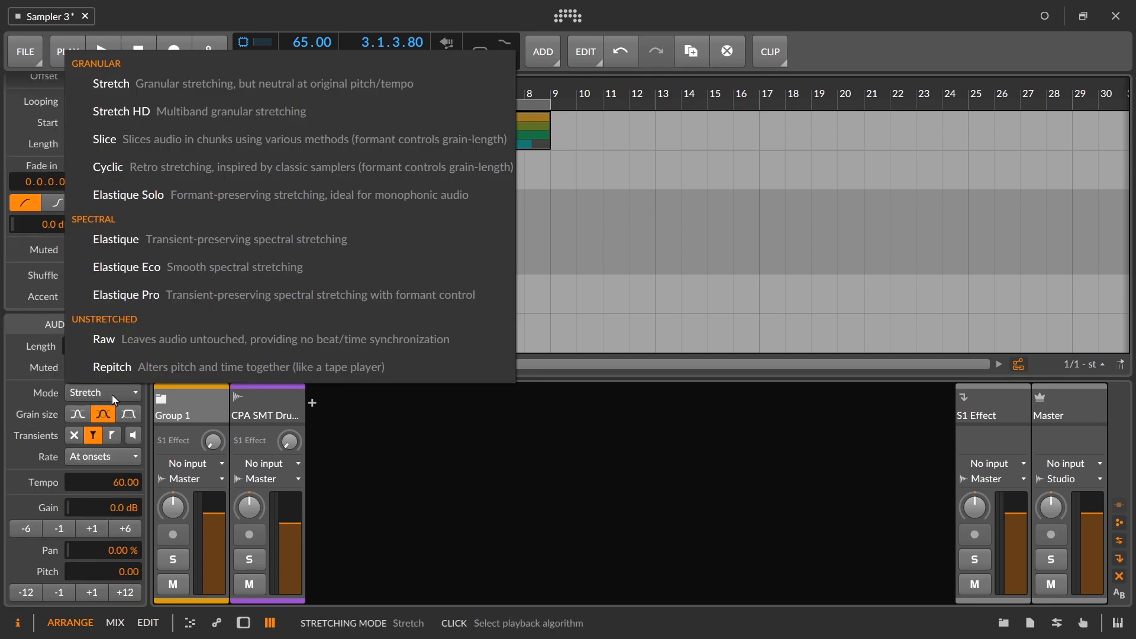
pyautogui.click(133, 342)
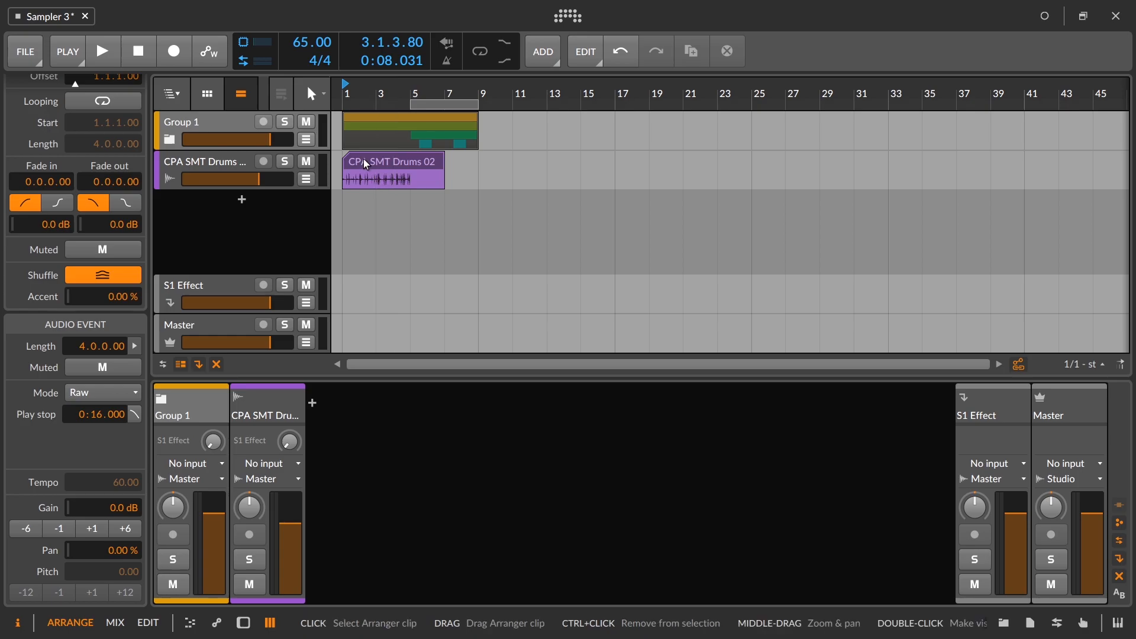
# Step: Move the CPA SMT Drums 02 clip to bar 17 and open it in an enlarged detail editor
pyautogui.moveTo(365, 163); pyautogui.dragTo(637, 164)
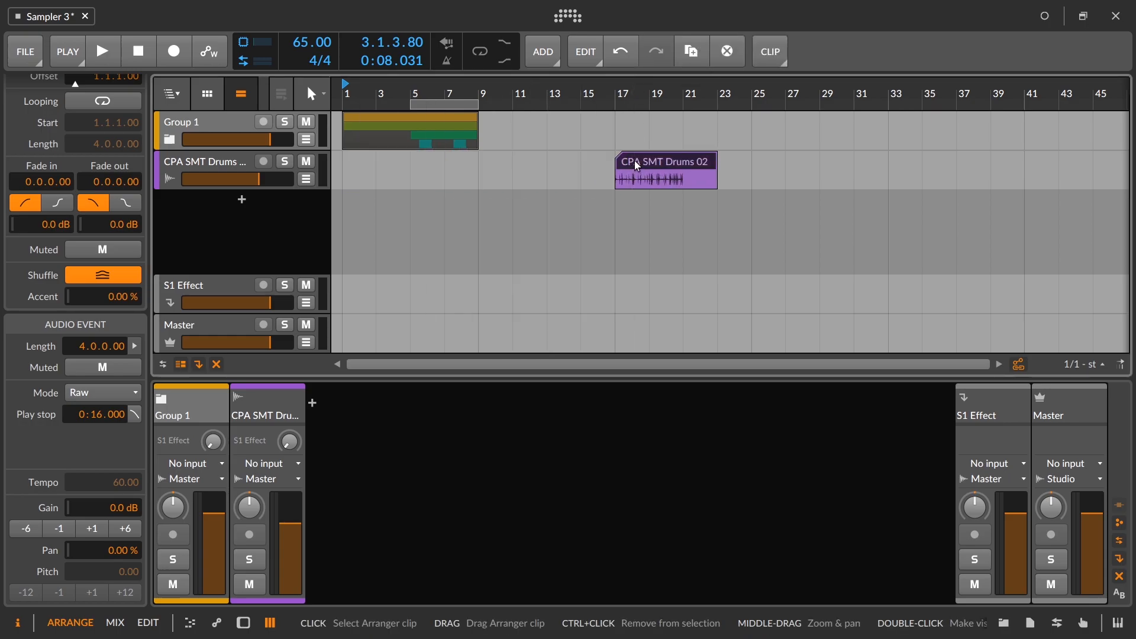
pyautogui.doubleClick(662, 171)
pyautogui.moveTo(600, 380); pyautogui.dragTo(586, 255)
# Step: Show the drum clip's onsets and delete all of the detected onset markers
pyautogui.click(302, 347)
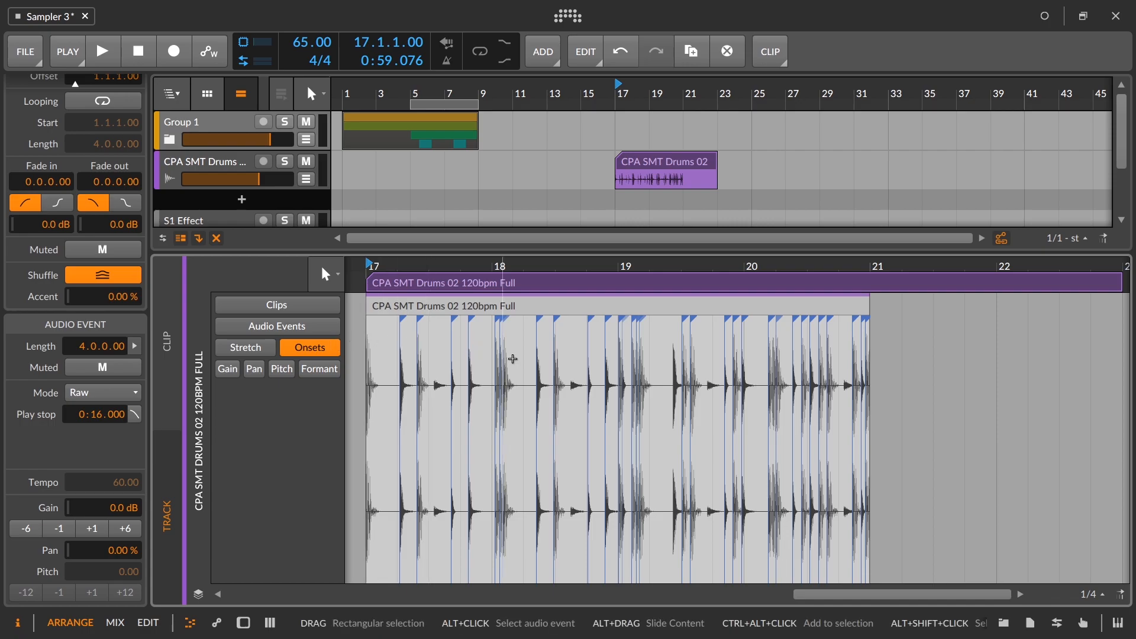
pyautogui.moveTo(379, 335); pyautogui.dragTo(923, 297)
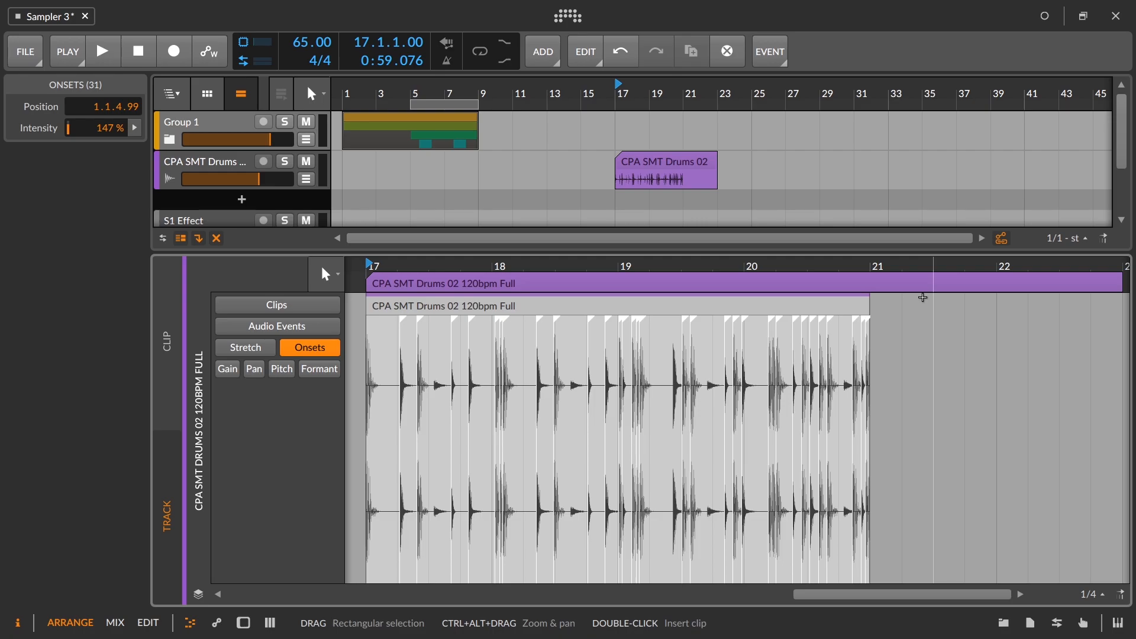
pyautogui.press('Delete')
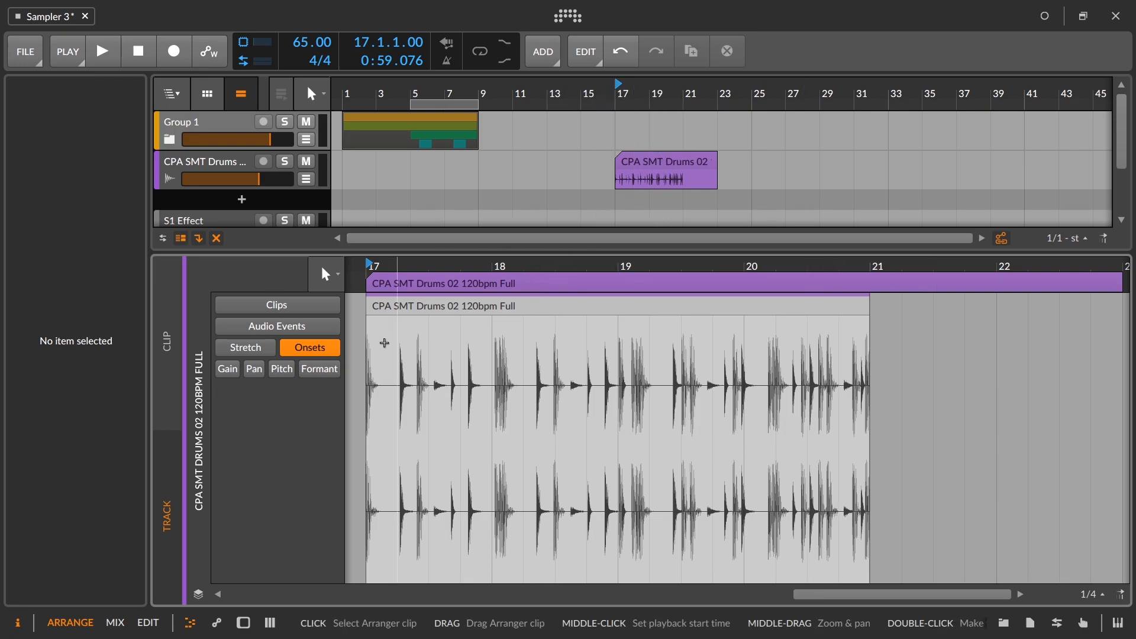
# Step: Insert an onset marker at the first drum hit, at the clip's start at 17.1.1.00
pyautogui.moveTo(379, 264); pyautogui.dragTo(441, 338)
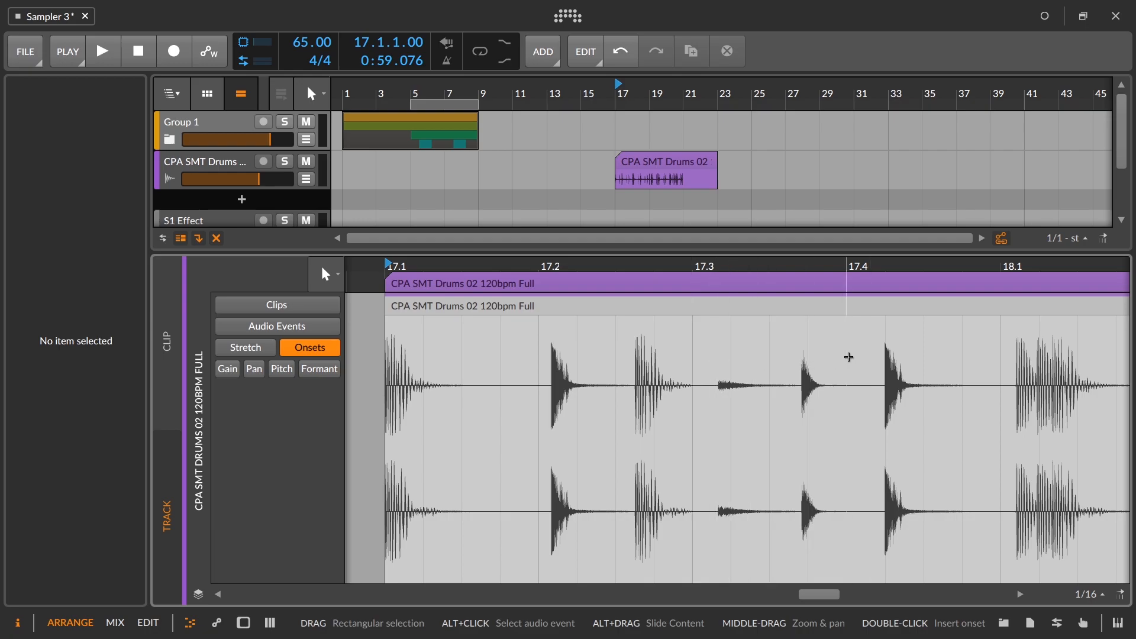
pyautogui.click(1097, 595)
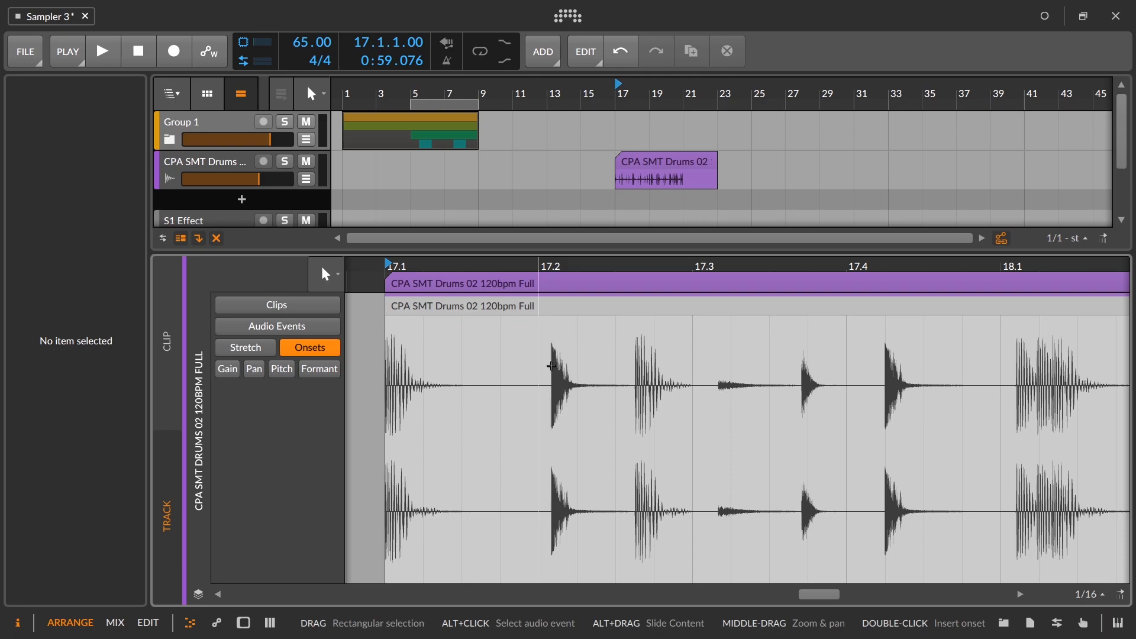
pyautogui.press('space')
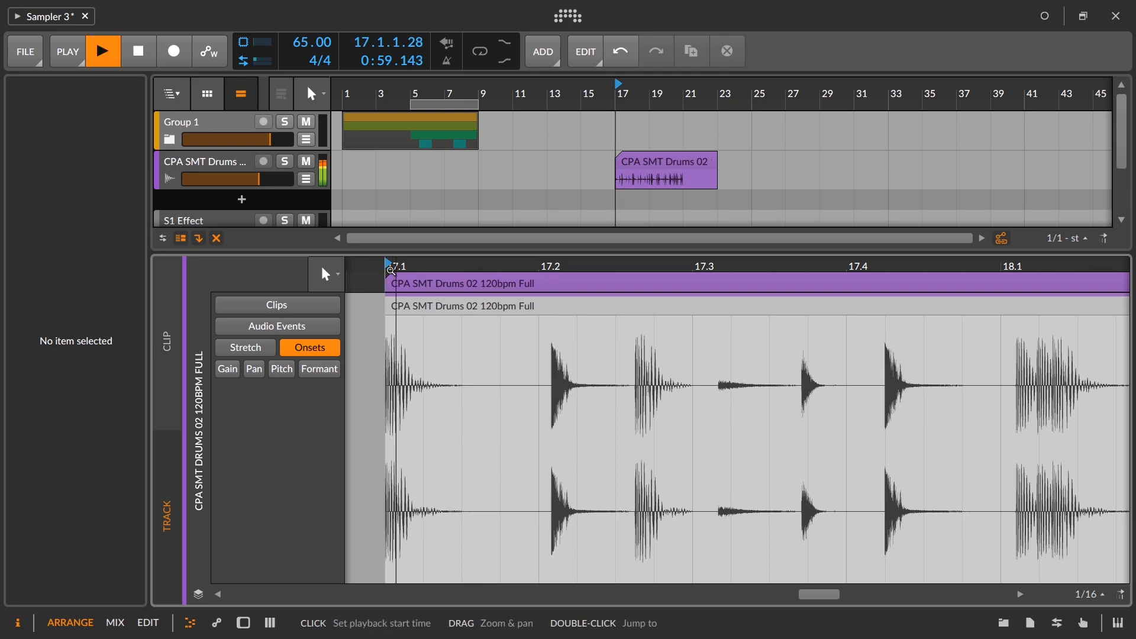
pyautogui.scroll(5, 446, 266)
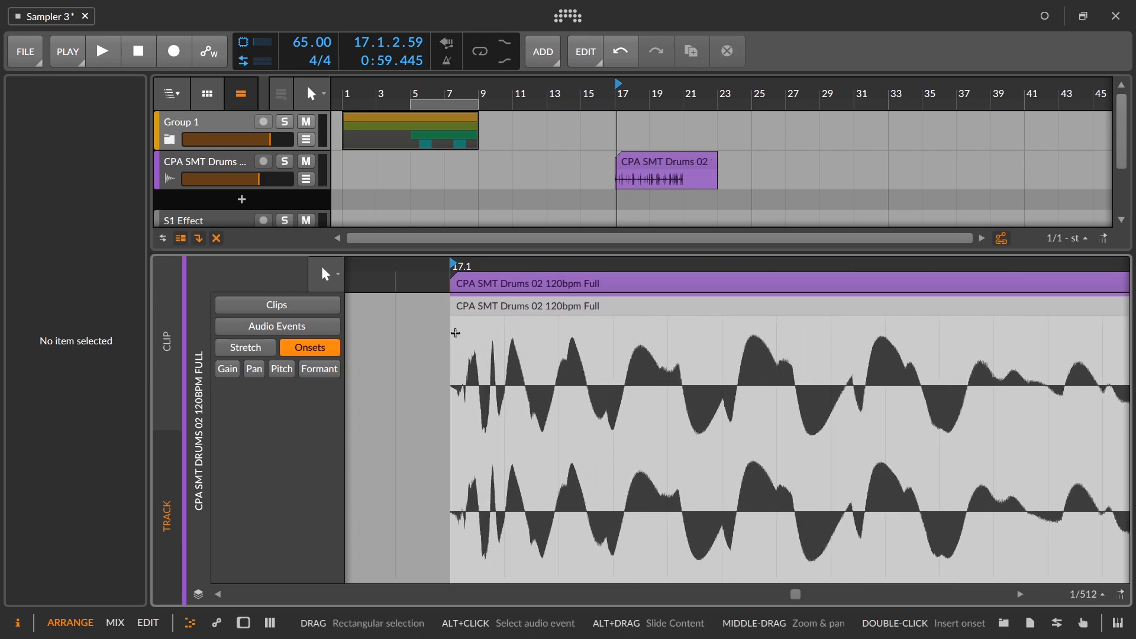
pyautogui.click(455, 333)
pyautogui.scroll(-5, 496, 287)
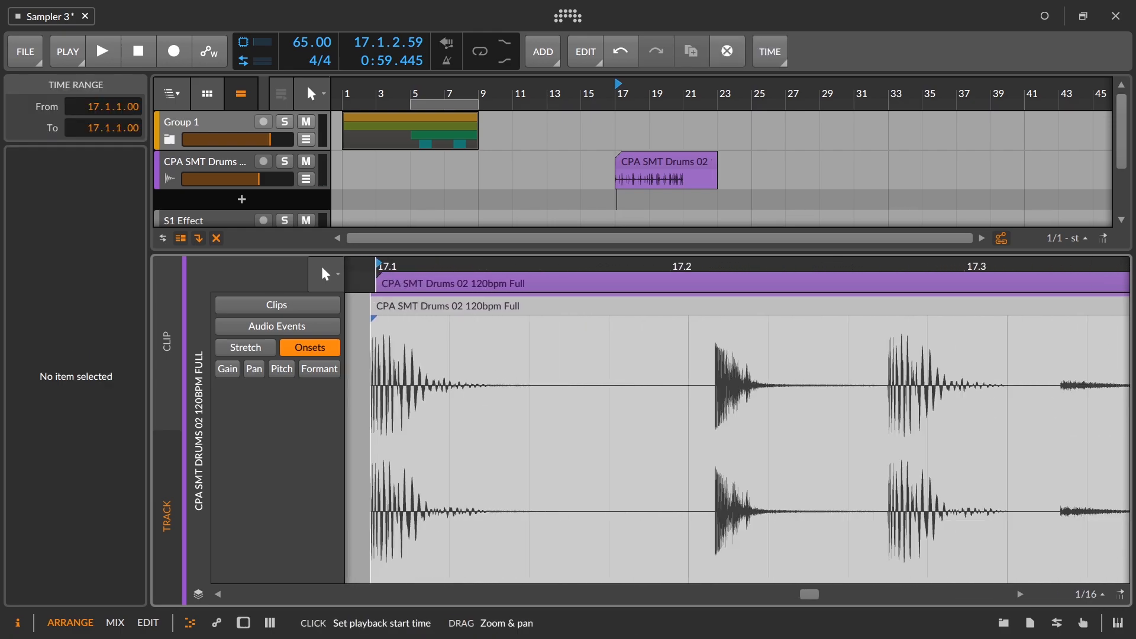
# Step: Play back the opening hits and insert an onset marker at the start of the second hit, at 17.2.1.32
pyautogui.press('space')
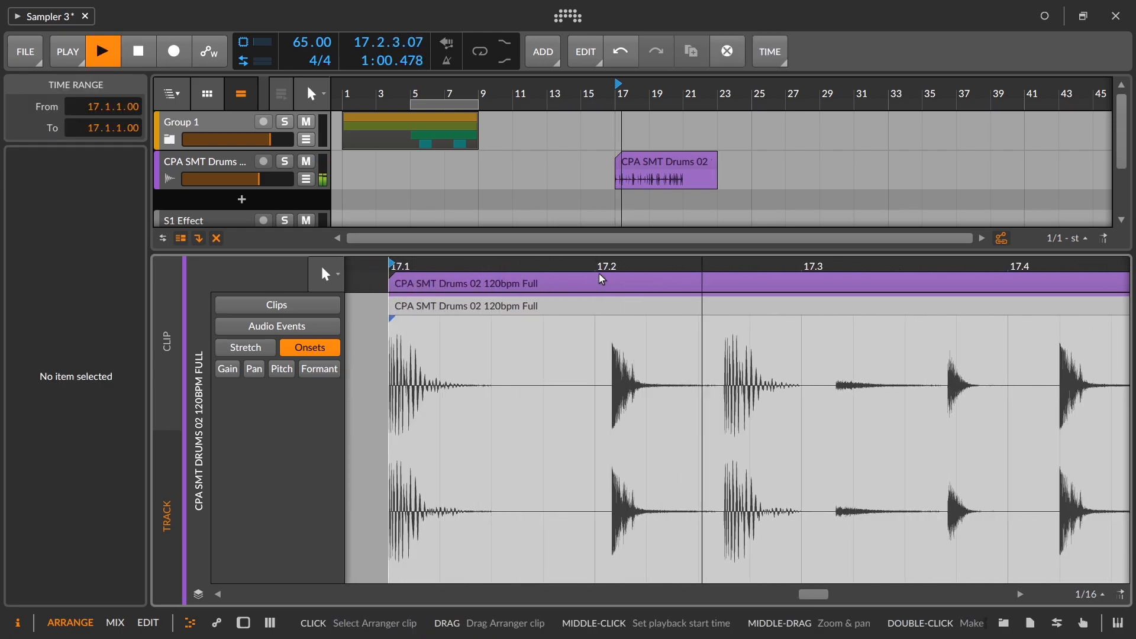
pyautogui.press('space')
pyautogui.scroll(3, 570, 364)
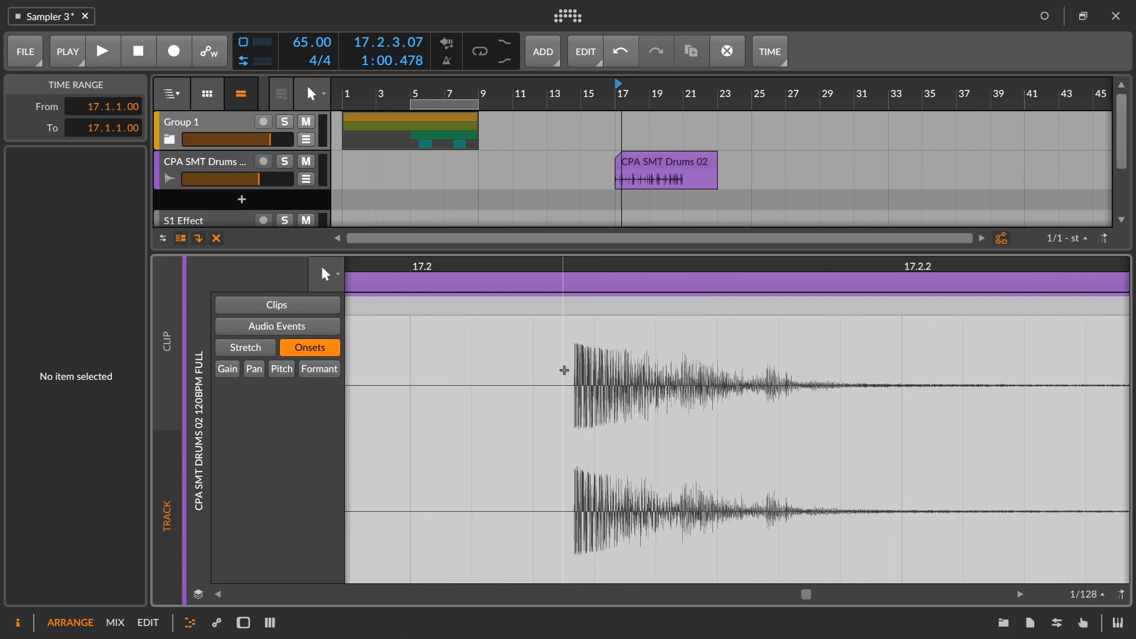
pyautogui.scroll(-5, 578, 317)
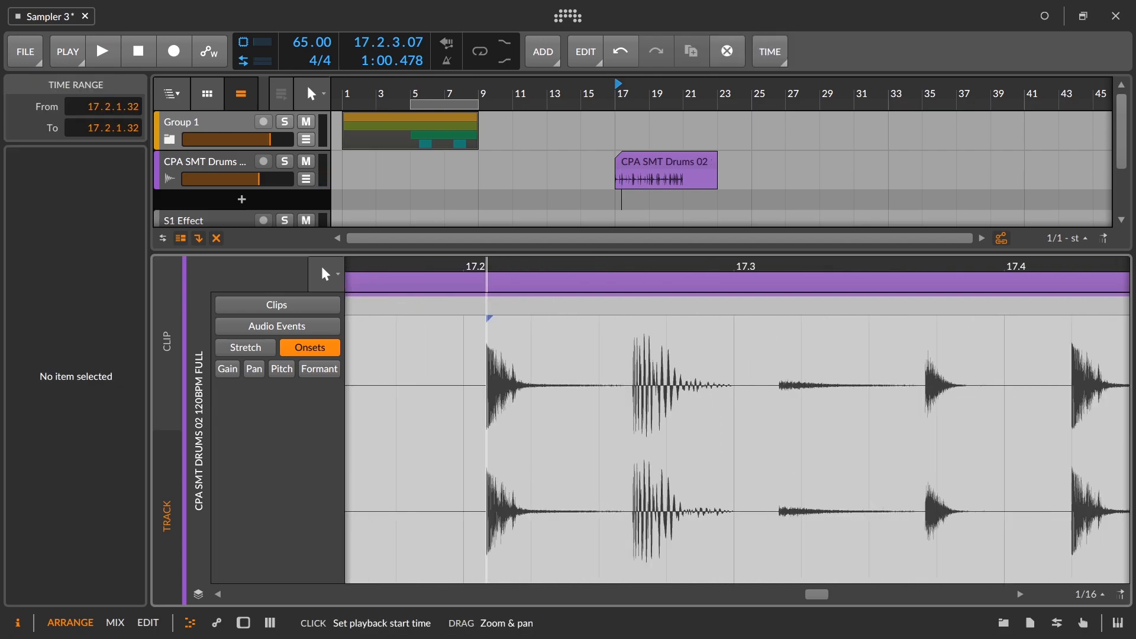
# Step: Play the drum clip from its start and from just before the third hit to compare the individual hits by ear
pyautogui.press('space')
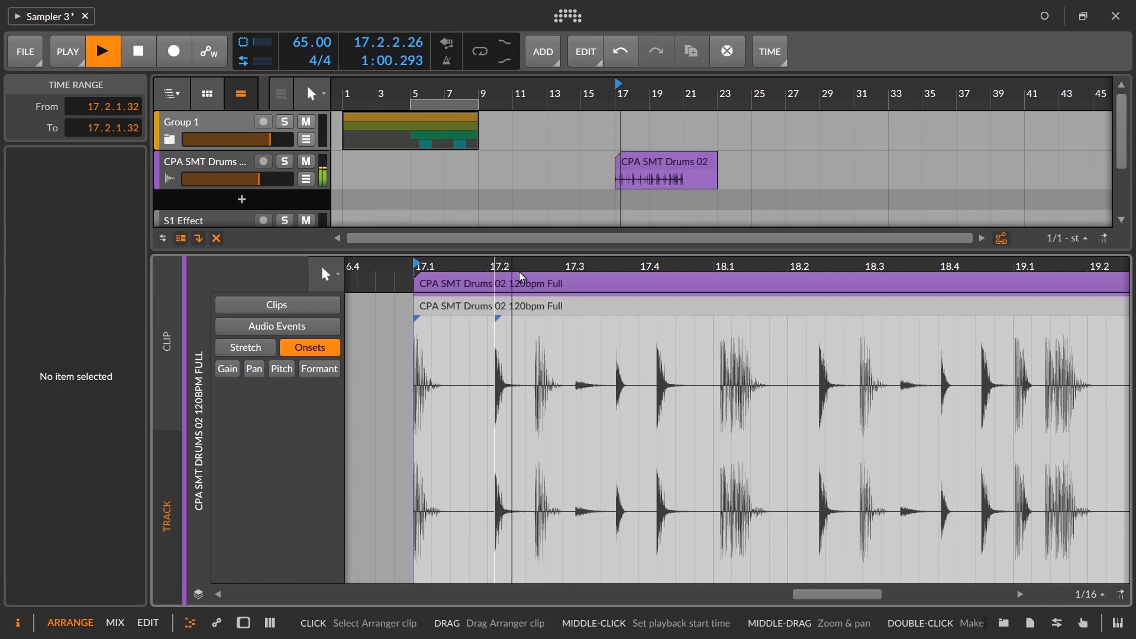
pyautogui.press('space')
pyautogui.scroll(3, 526, 267)
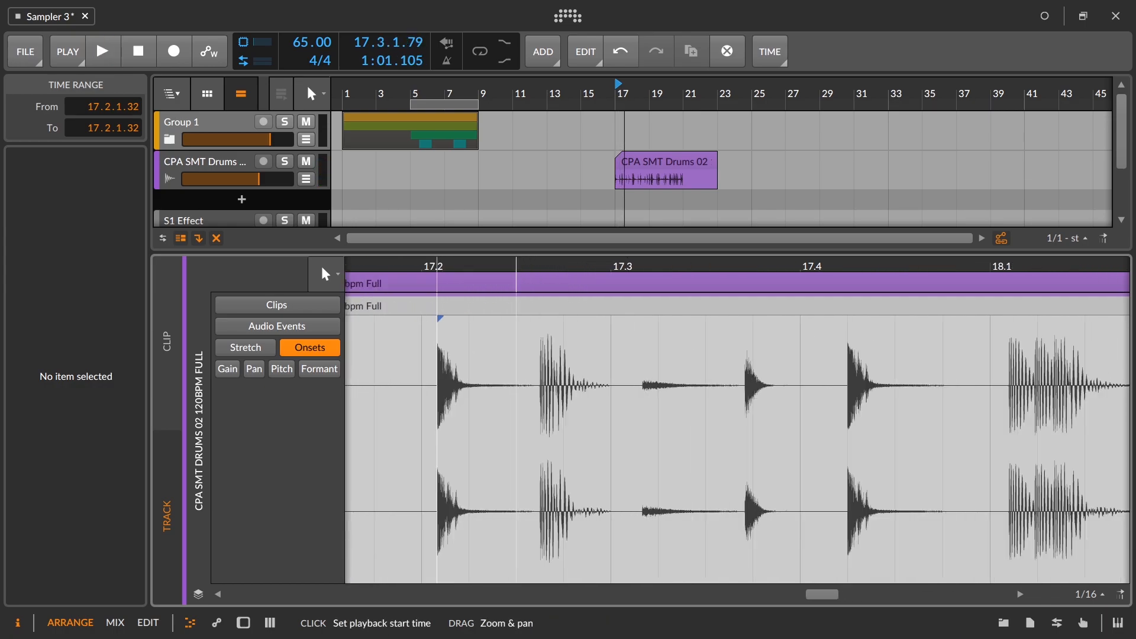
pyautogui.click(526, 266)
pyautogui.press('space')
pyautogui.press('space')
pyautogui.scroll(-3, 627, 266)
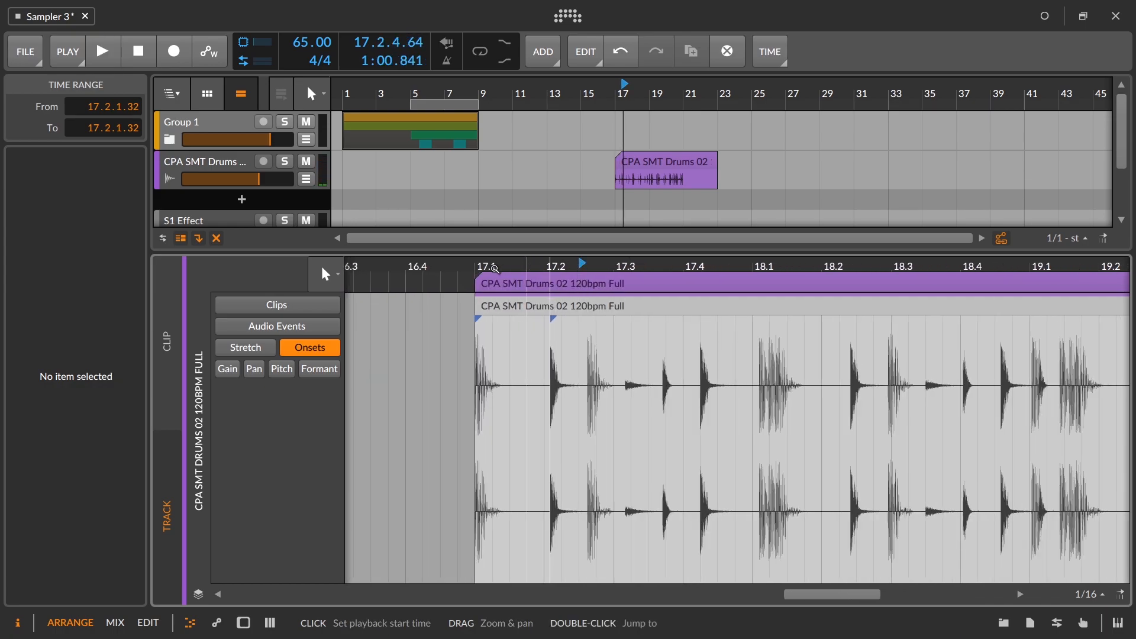
pyautogui.click(479, 265)
pyautogui.press('space')
pyautogui.press('space')
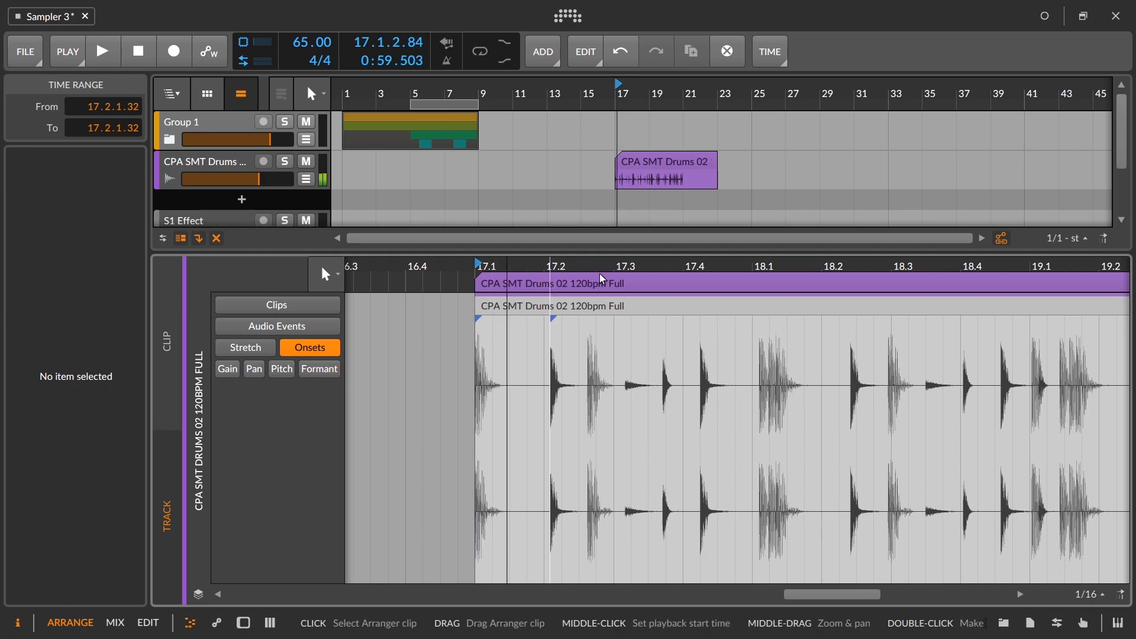
# Step: Play back from beat 17.3 and insert an onset marker at the start of the quiet fourth hit, at 17.3.1.60
pyautogui.moveTo(555, 266)
pyautogui.mouseDown()
pyautogui.moveTo(556, 284)
pyautogui.moveTo(555, 253)
pyautogui.mouseUp()
pyautogui.click(524, 266)
pyautogui.press('space')
pyautogui.press('space')
pyautogui.click(569, 408)
# Step: Insert an onset marker at the start of the fifth hit, at 17.3.3.81, auditioning the hits from 17.3
pyautogui.press('space')
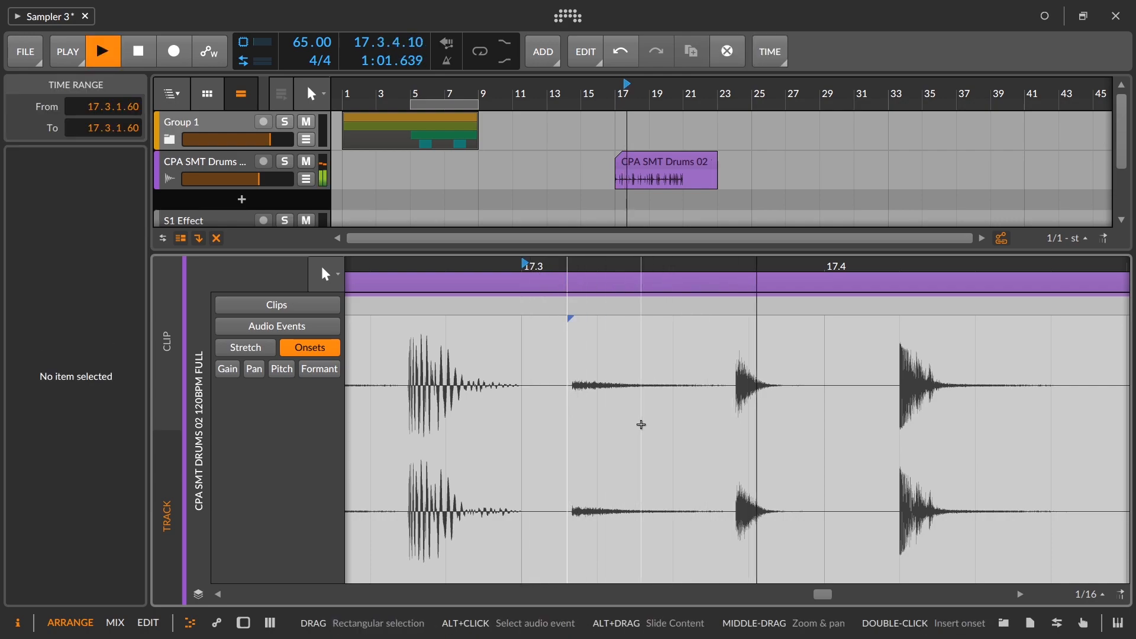
pyautogui.press('space')
pyautogui.click(734, 424)
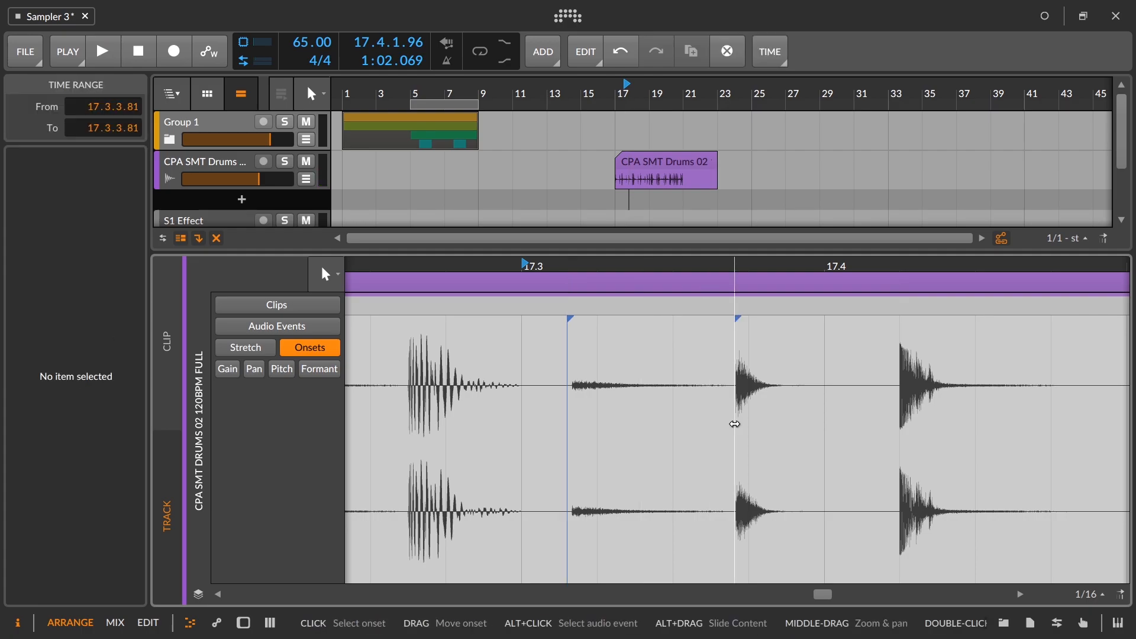
pyautogui.press('space')
pyautogui.press('space')
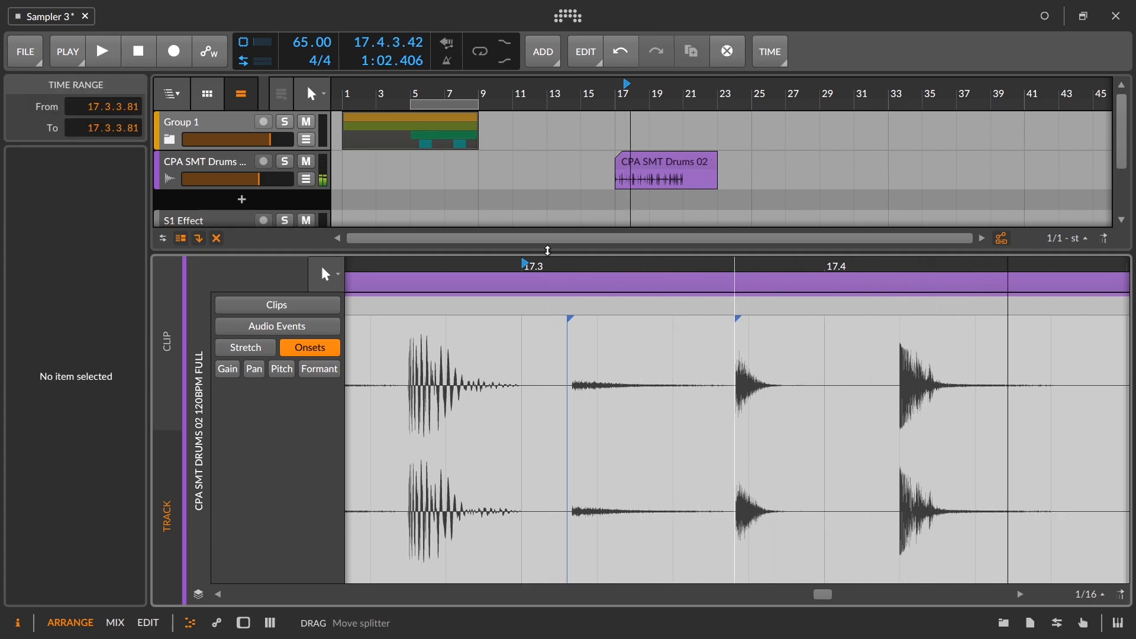
# Step: Play the loop through from just before 17.2 and examine the remaining hits up to bar 21
pyautogui.moveTo(541, 266); pyautogui.dragTo(623, 225)
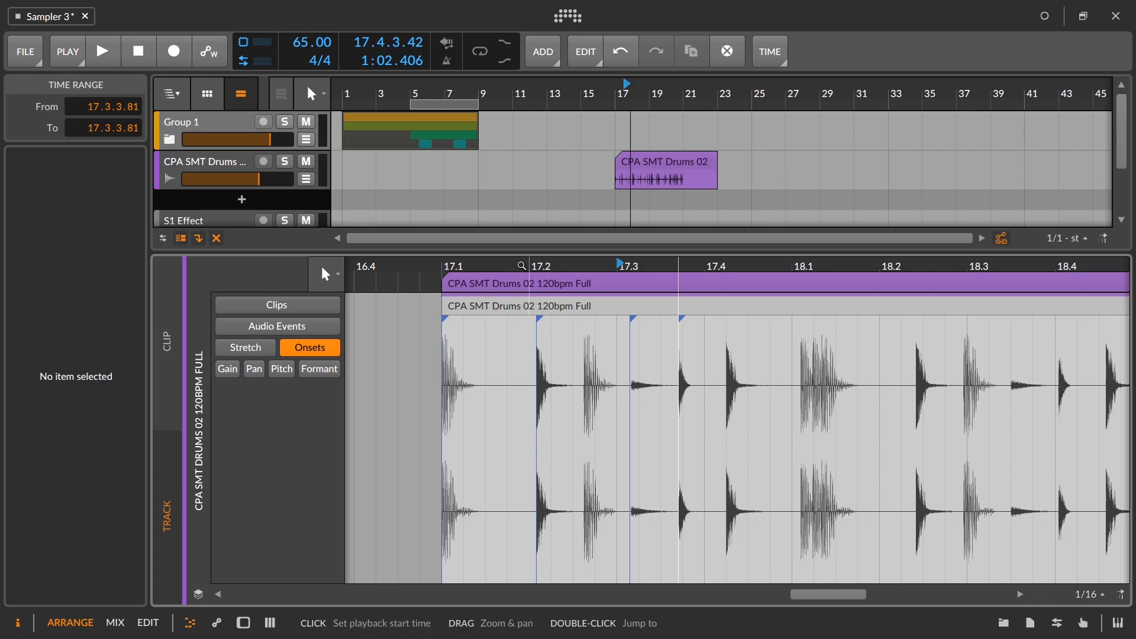
pyautogui.click(521, 266)
pyautogui.press('space')
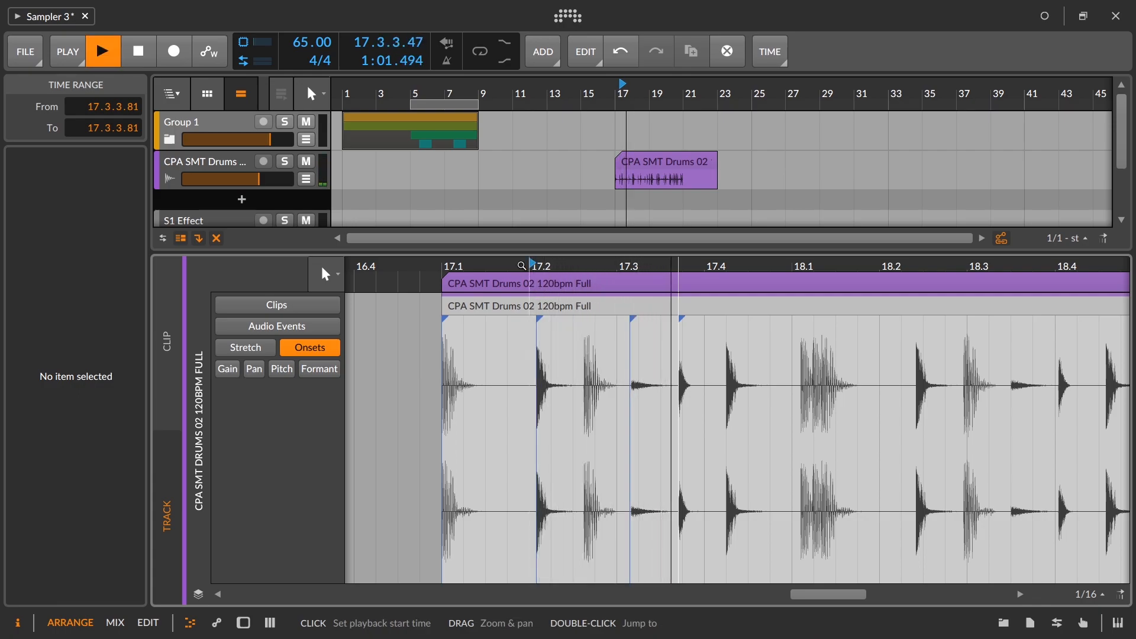
pyautogui.press('space')
pyautogui.press('space')
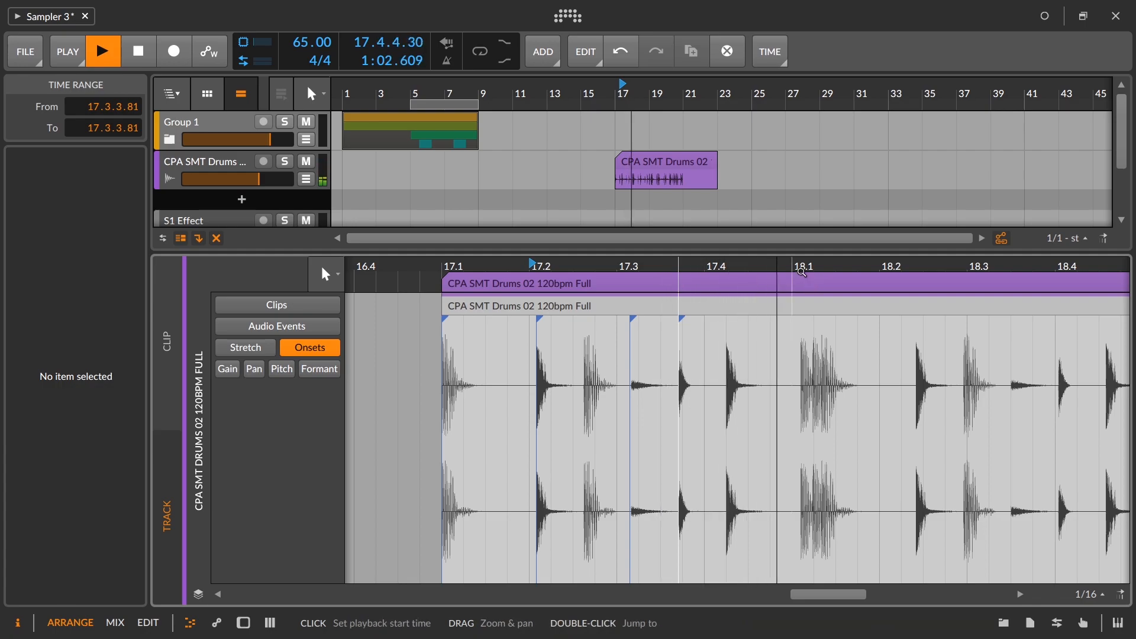
pyautogui.moveTo(801, 271); pyautogui.dragTo(414, 248)
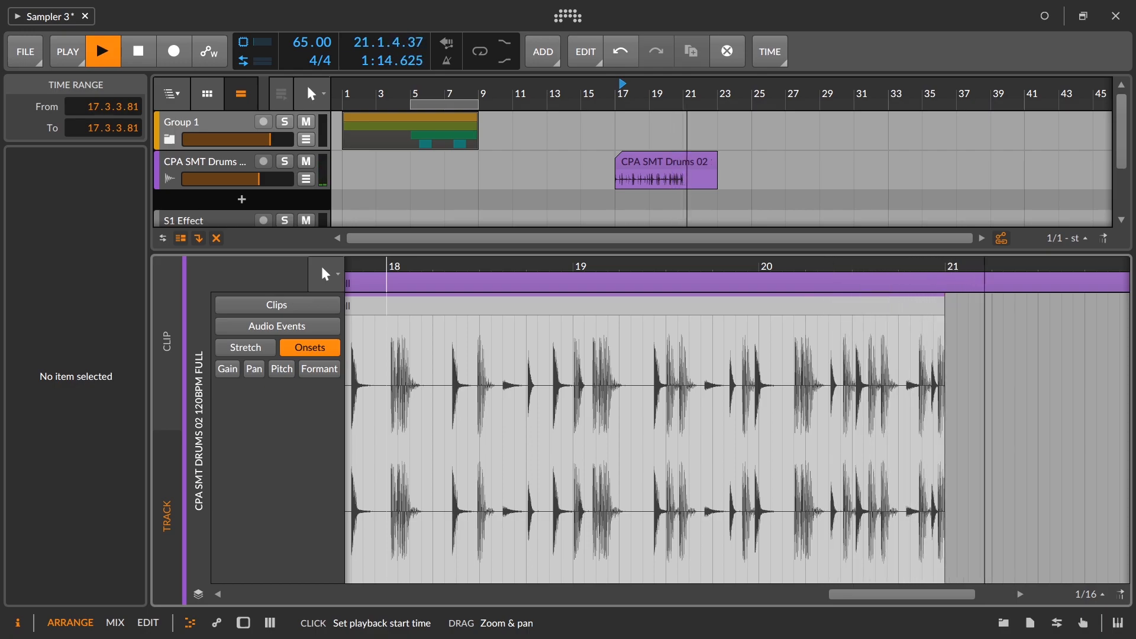
# Step: Extend the drum audio event's end to 22.1.3.00 and delete the onset markers in the added section
pyautogui.click(937, 320)
pyautogui.moveTo(944, 319); pyautogui.dragTo(1133, 321)
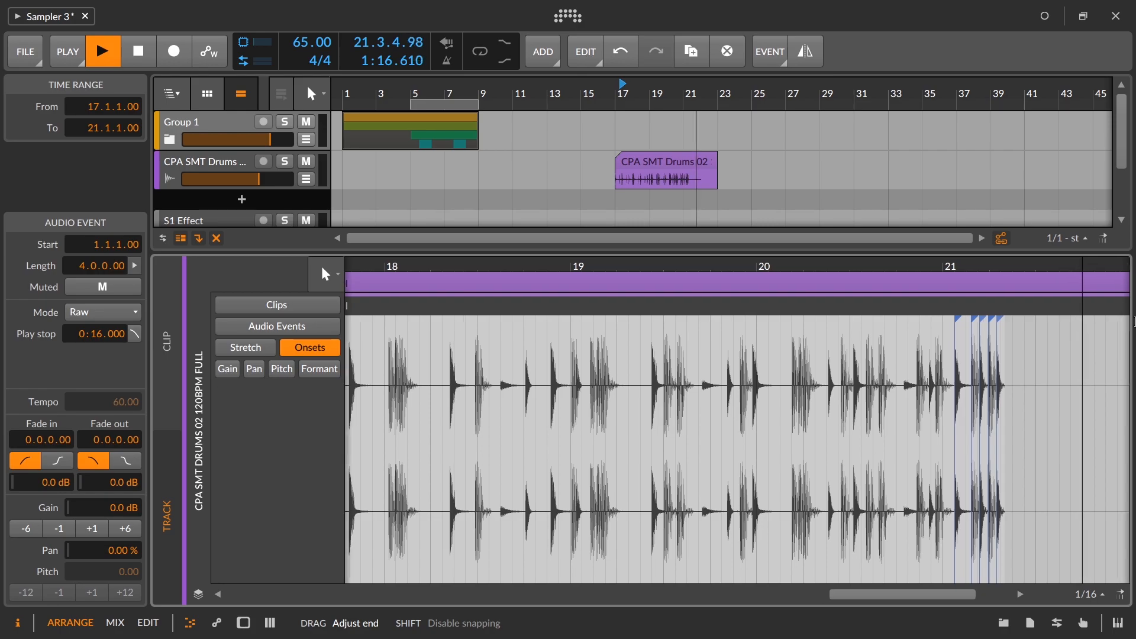
pyautogui.scroll(-2, 698, 265)
pyautogui.click(867, 337)
pyautogui.moveTo(867, 338); pyautogui.dragTo(787, 317)
pyautogui.press('Delete')
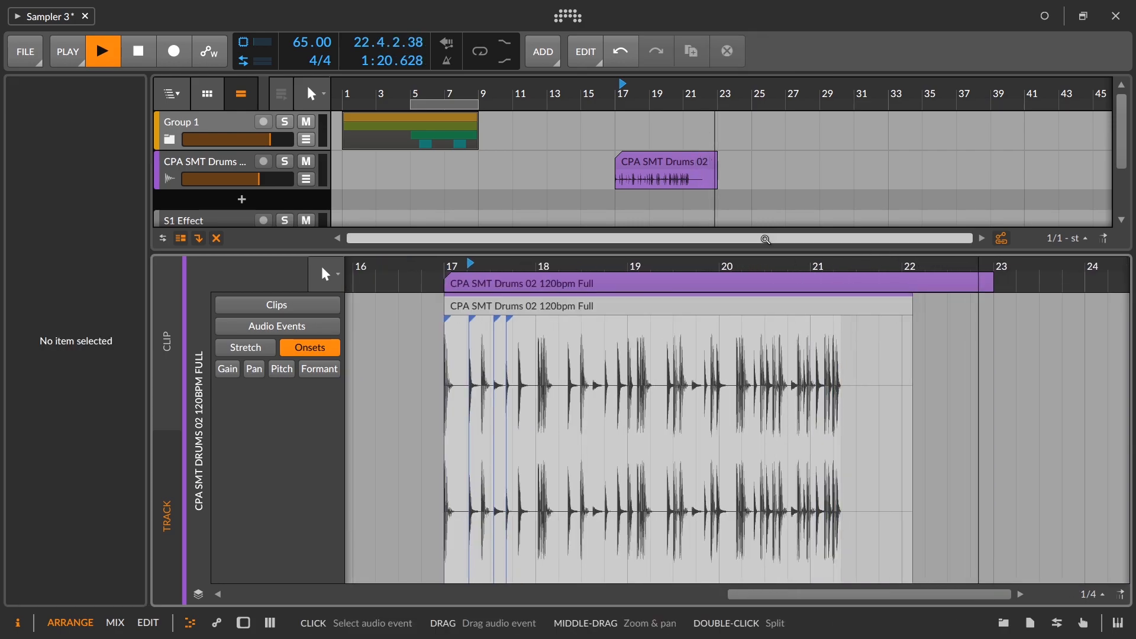
# Step: Play back the closing hits of the loop around bar 21 to compare them by ear
pyautogui.click(793, 266)
pyautogui.scroll(3, 793, 266)
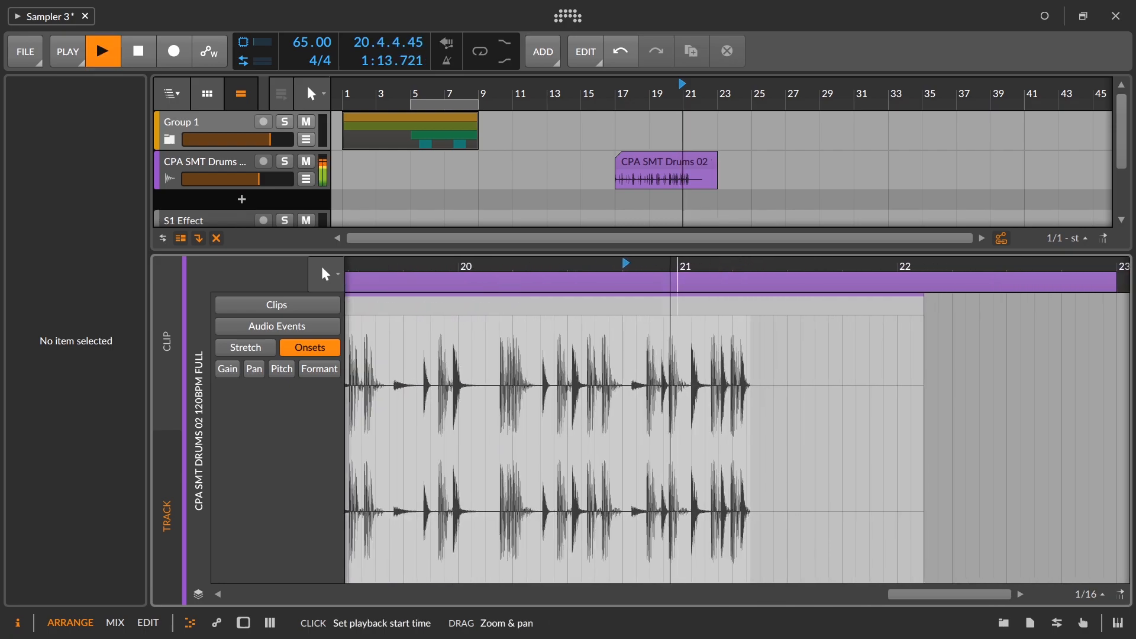
pyautogui.scroll(-3, 822, 266)
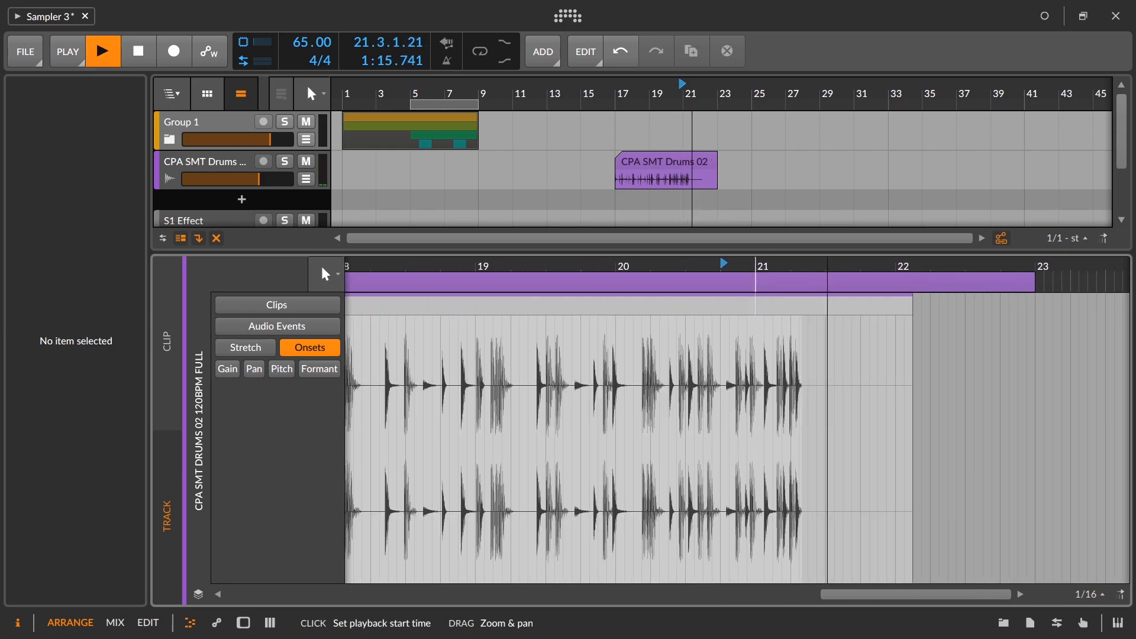
pyautogui.scroll(3, 680, 270)
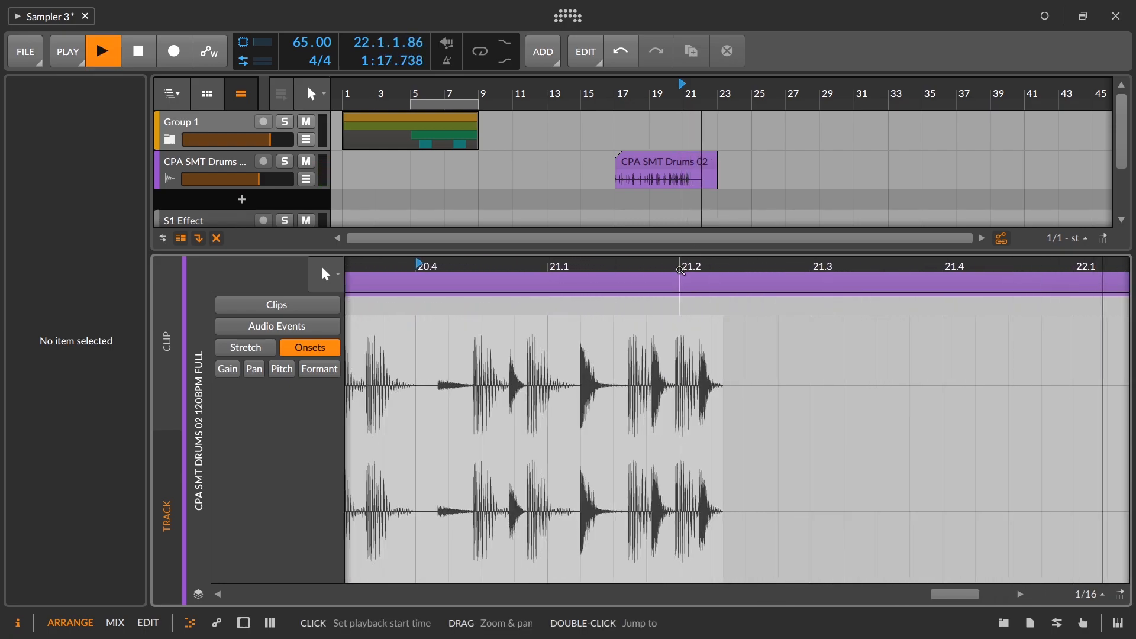
pyautogui.press('space')
pyautogui.scroll(2, 680, 270)
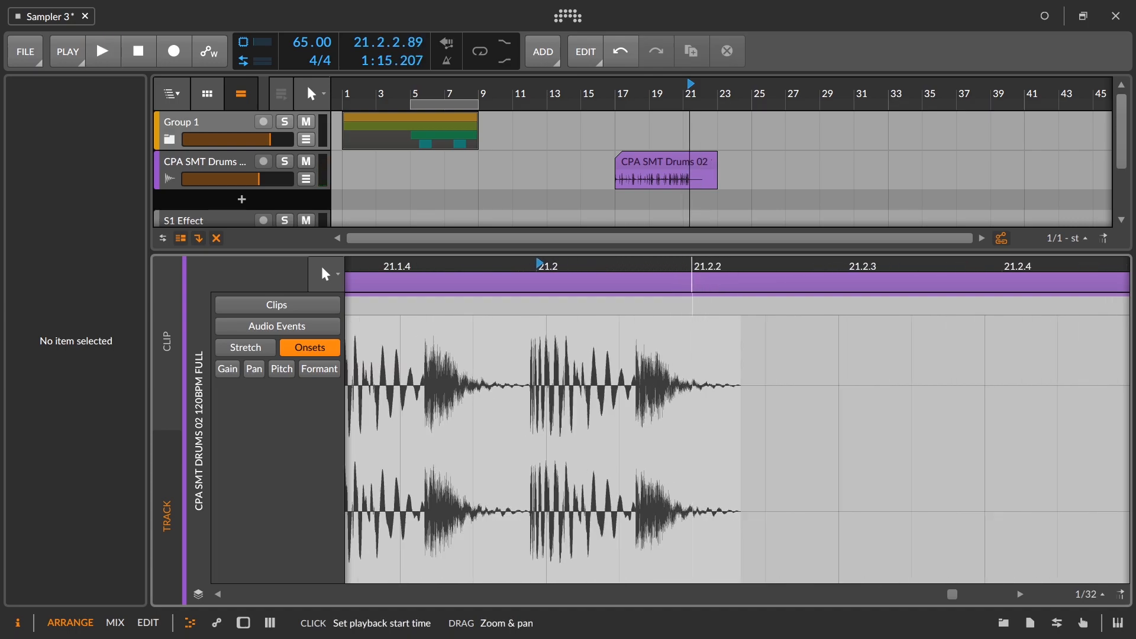
pyautogui.scroll(1, 707, 263)
pyautogui.click(620, 271)
pyautogui.click(619, 270)
pyautogui.click(620, 271)
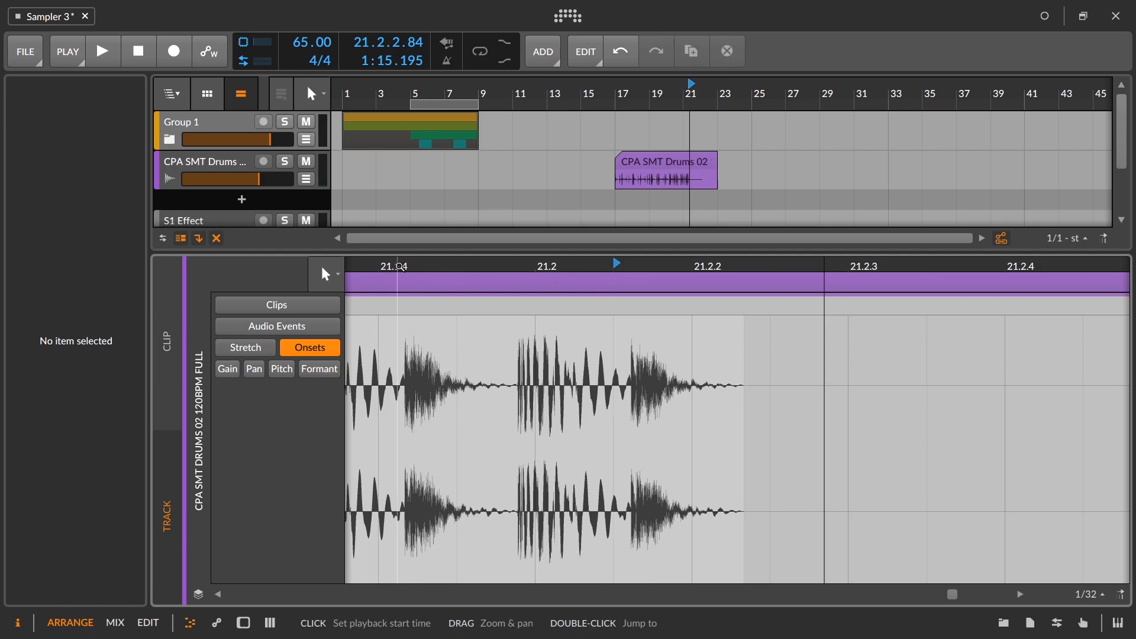
# Step: Audition the second-to-last short hit before 21.2 and insert an onset marker at its start, at 21.1.4.16
pyautogui.click(400, 266)
pyautogui.press('space')
pyautogui.moveTo(401, 266); pyautogui.dragTo(565, 285)
pyautogui.click(588, 347)
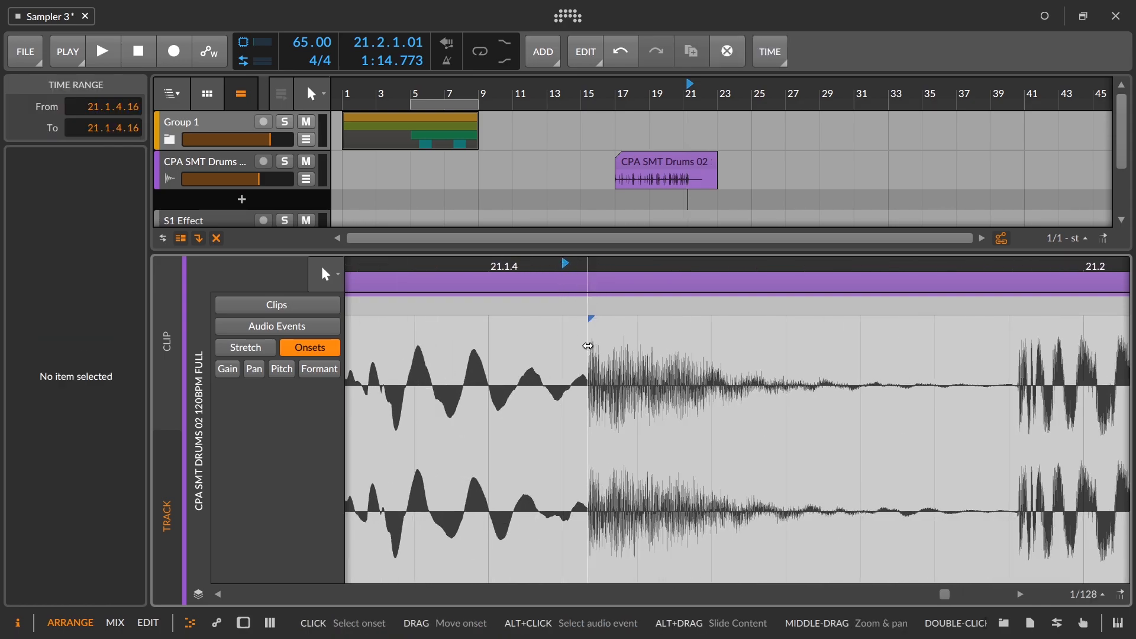
# Step: Play back the hits from bar 18 and insert an onset marker at the start of the first one, at 18.1.1.38
pyautogui.moveTo(590, 264); pyautogui.dragTo(591, 178)
pyautogui.moveTo(838, 261)
pyautogui.mouseDown()
pyautogui.moveTo(860, 249)
pyautogui.moveTo(851, 261)
pyautogui.mouseUp()
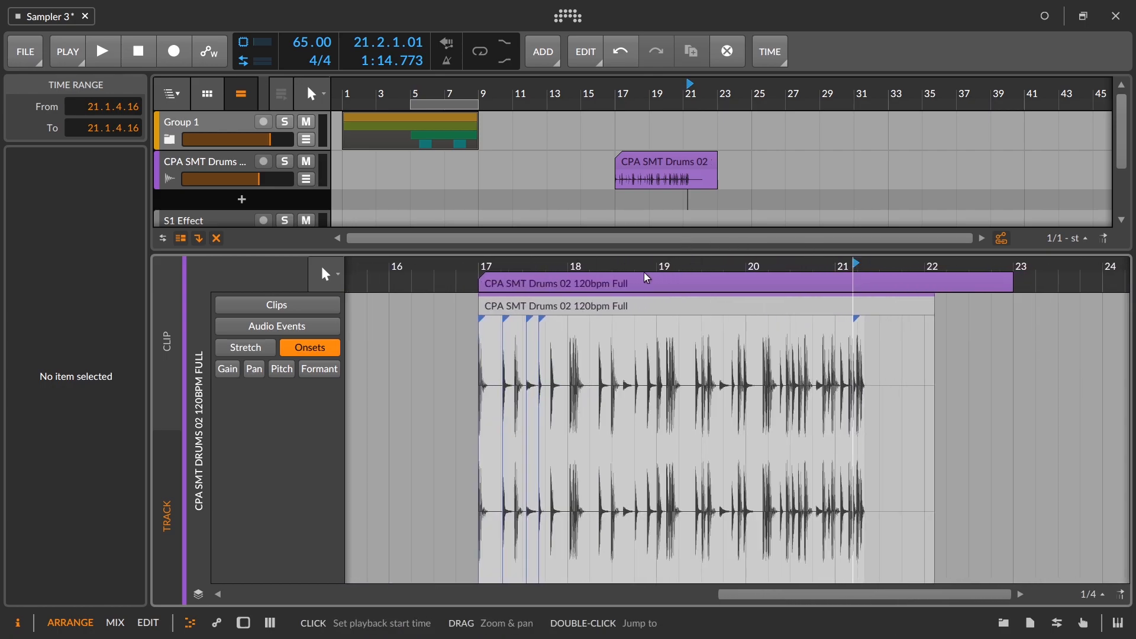
pyautogui.click(578, 265)
pyautogui.press('space')
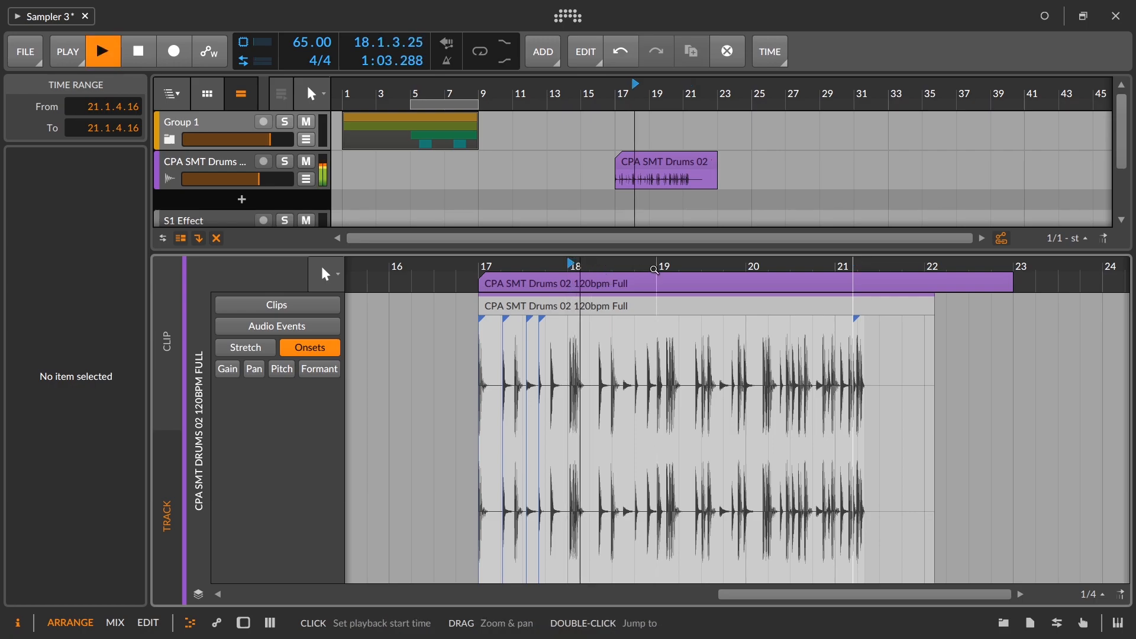
pyautogui.press('space')
pyautogui.moveTo(593, 265); pyautogui.dragTo(692, 337)
pyautogui.moveTo(666, 290); pyautogui.dragTo(844, 262)
pyautogui.press('space')
pyautogui.press('space')
pyautogui.moveTo(741, 262); pyautogui.dragTo(505, 327)
pyautogui.press('space')
pyautogui.press('space')
pyautogui.click(526, 330)
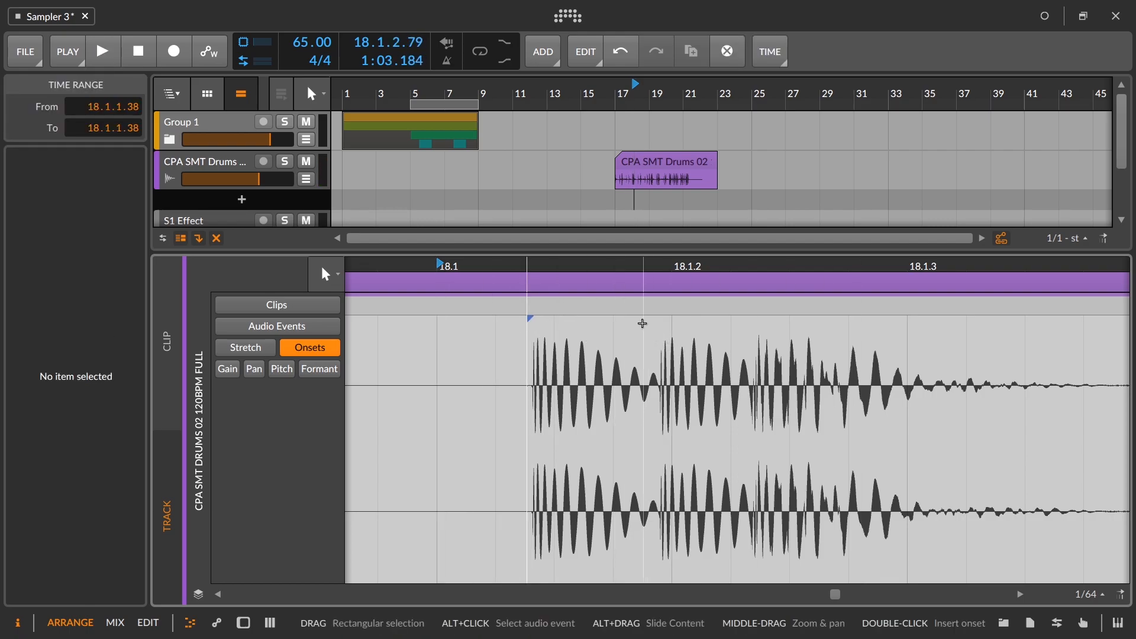
# Step: Audition the roll at bar 18 repeatedly and insert an onset marker at its second hit, at 18.1.1.93
pyautogui.press('space')
pyautogui.press('space')
pyautogui.press('space')
pyautogui.press('space')
pyautogui.press('space')
pyautogui.press('space')
pyautogui.press('space')
pyautogui.press('space')
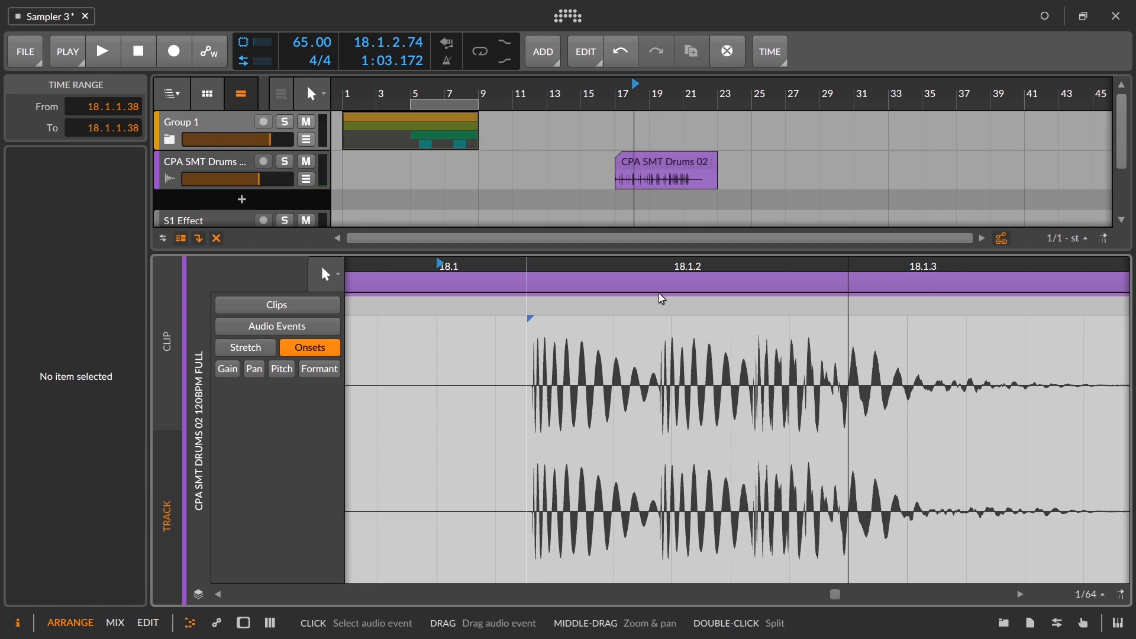
pyautogui.doubleClick(656, 345)
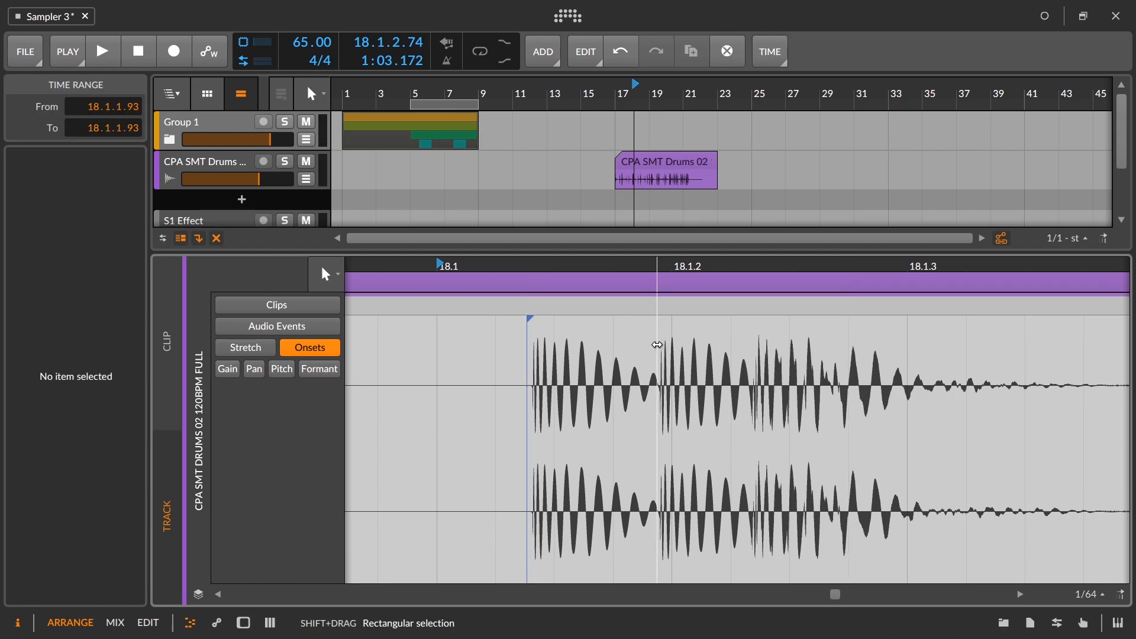
pyautogui.moveTo(648, 263); pyautogui.dragTo(559, 127)
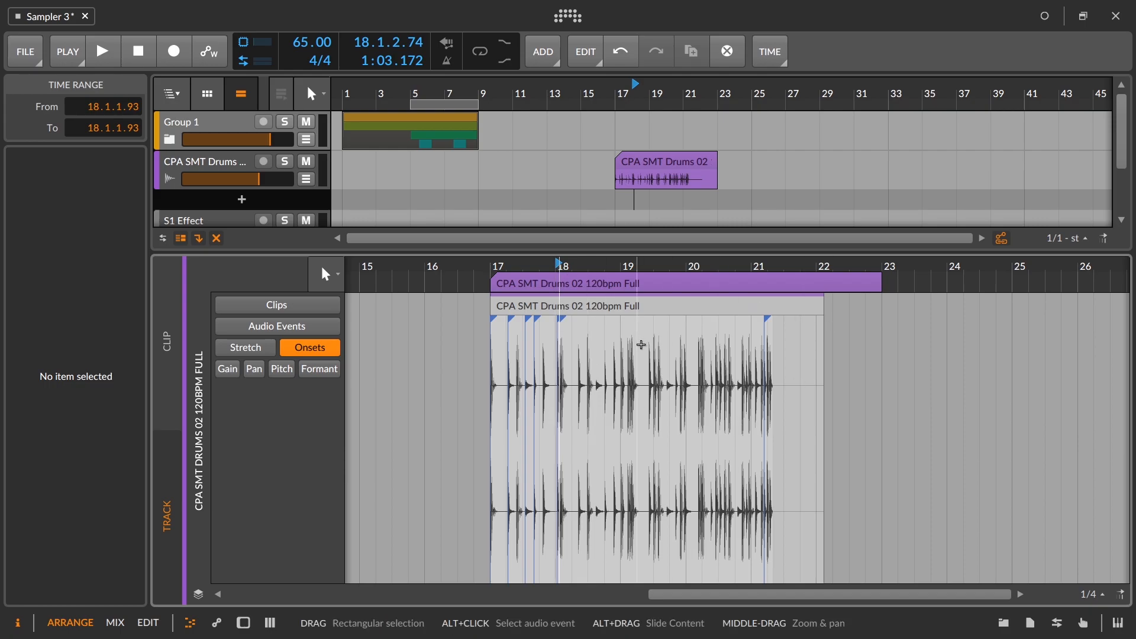
pyautogui.click(579, 308)
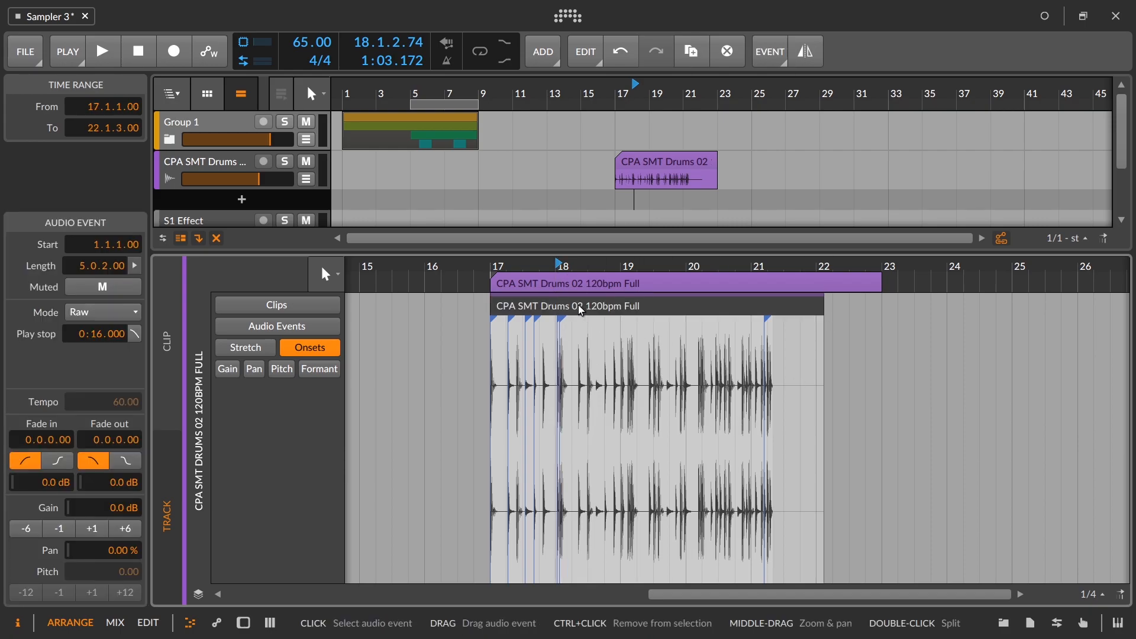
pyautogui.rightClick(580, 310)
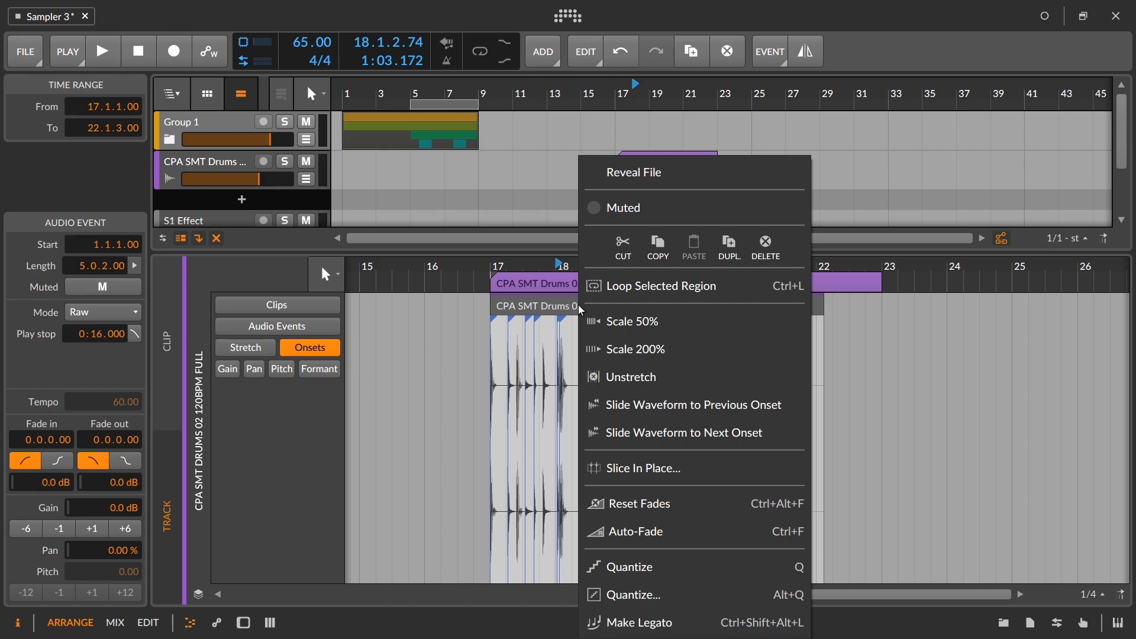
pyautogui.click(559, 313)
# Step: Slice the drum clip to a multisample, slicing at Onset and keeping the Bounce and Slice method
pyautogui.click(566, 282)
pyautogui.rightClick(566, 282)
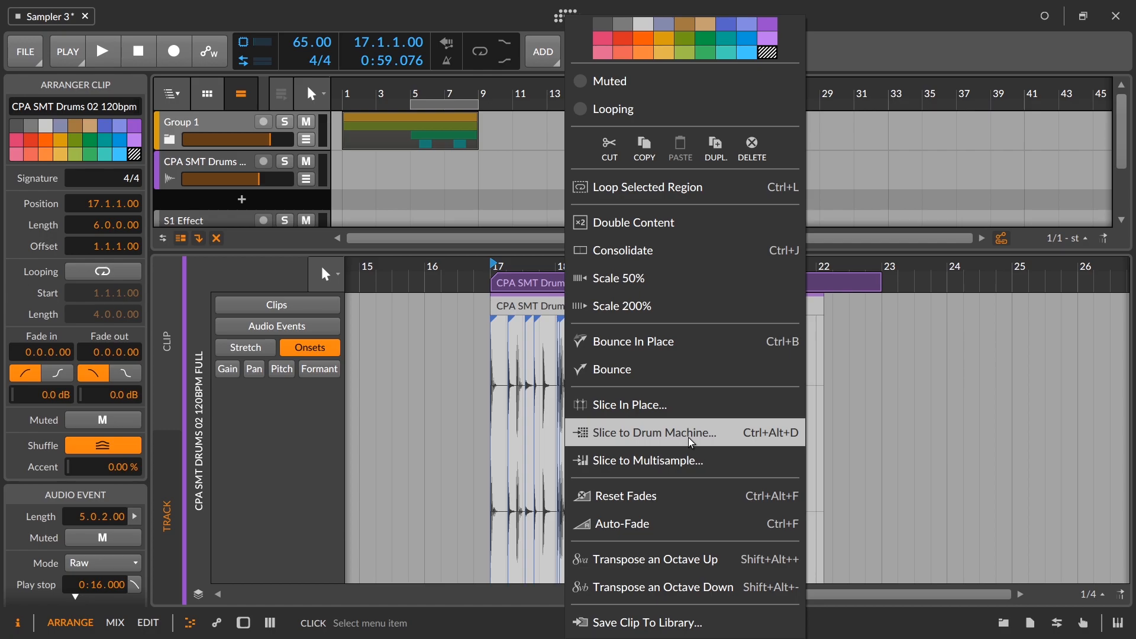
pyautogui.click(642, 465)
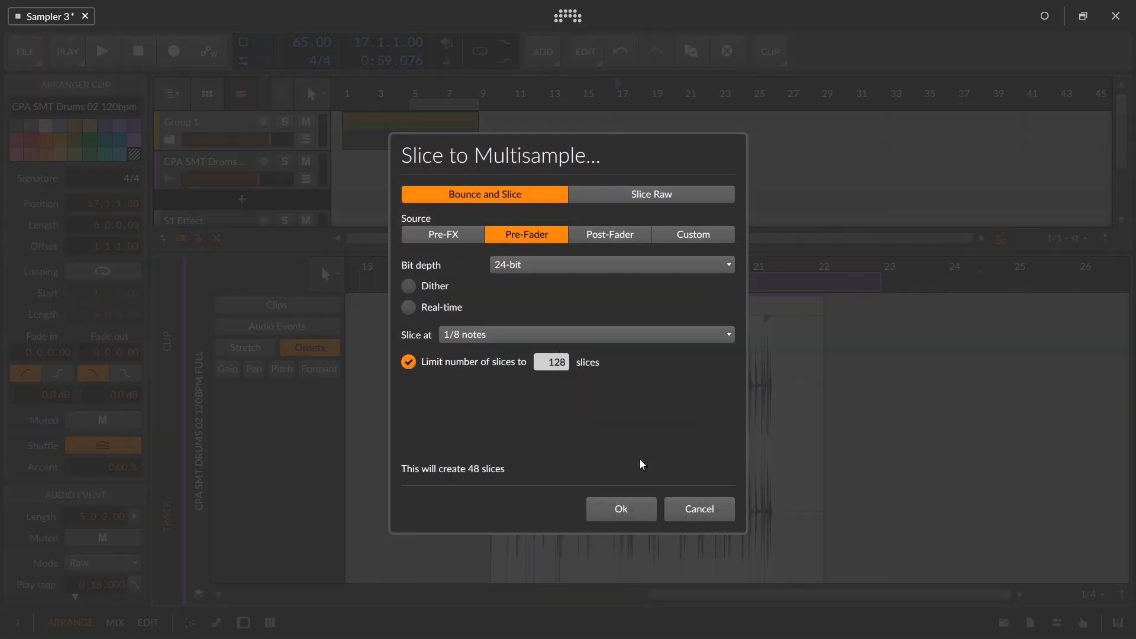
pyautogui.click(577, 334)
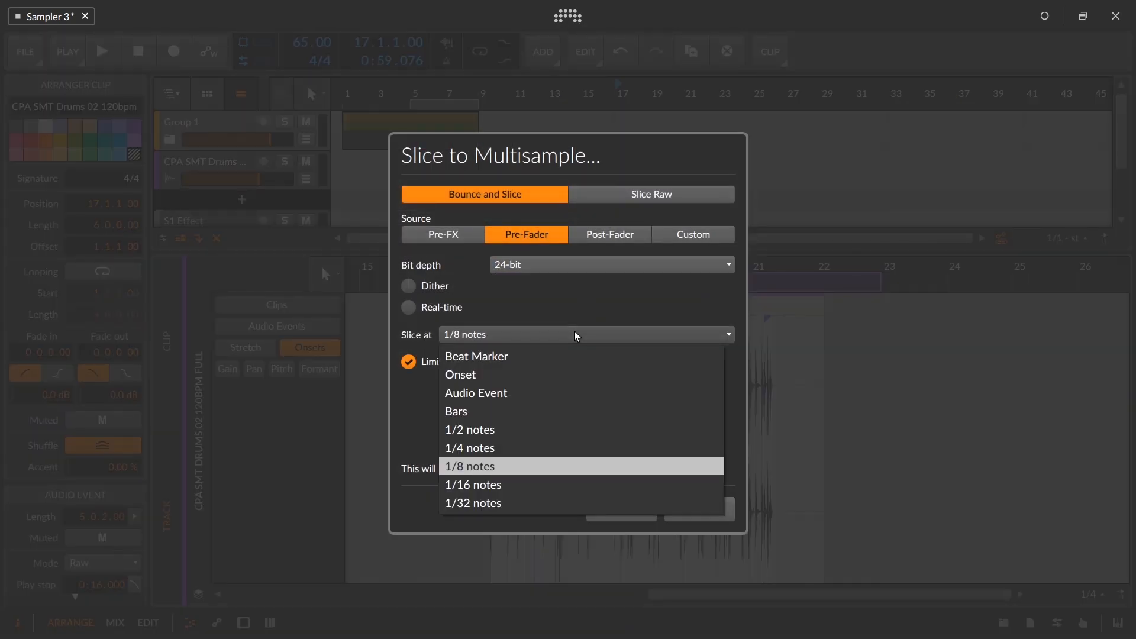
pyautogui.click(565, 374)
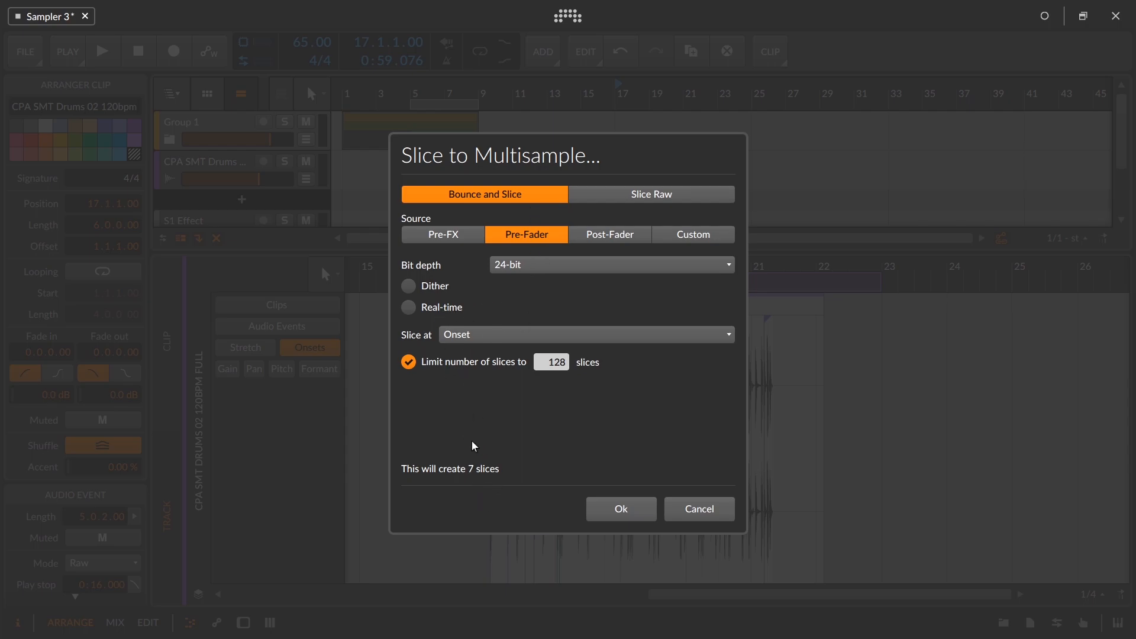
pyautogui.click(620, 510)
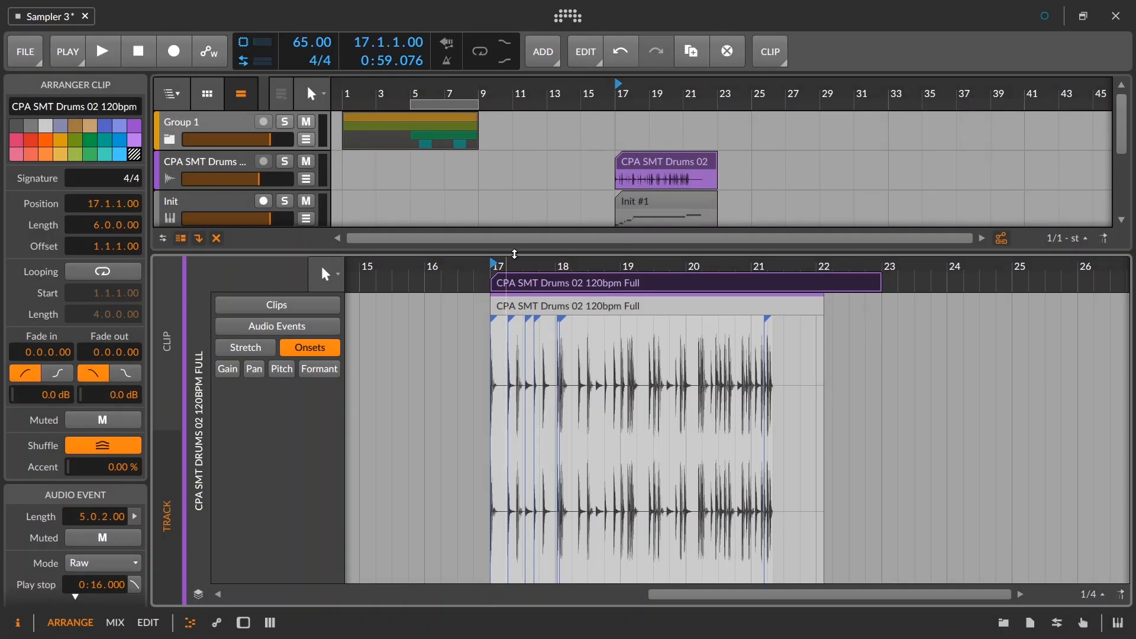
# Step: Enlarge the arranger, open the new Init track's Sampler in its multisample editor and select the first zone, on C1
pyautogui.moveTo(517, 246); pyautogui.dragTo(518, 369)
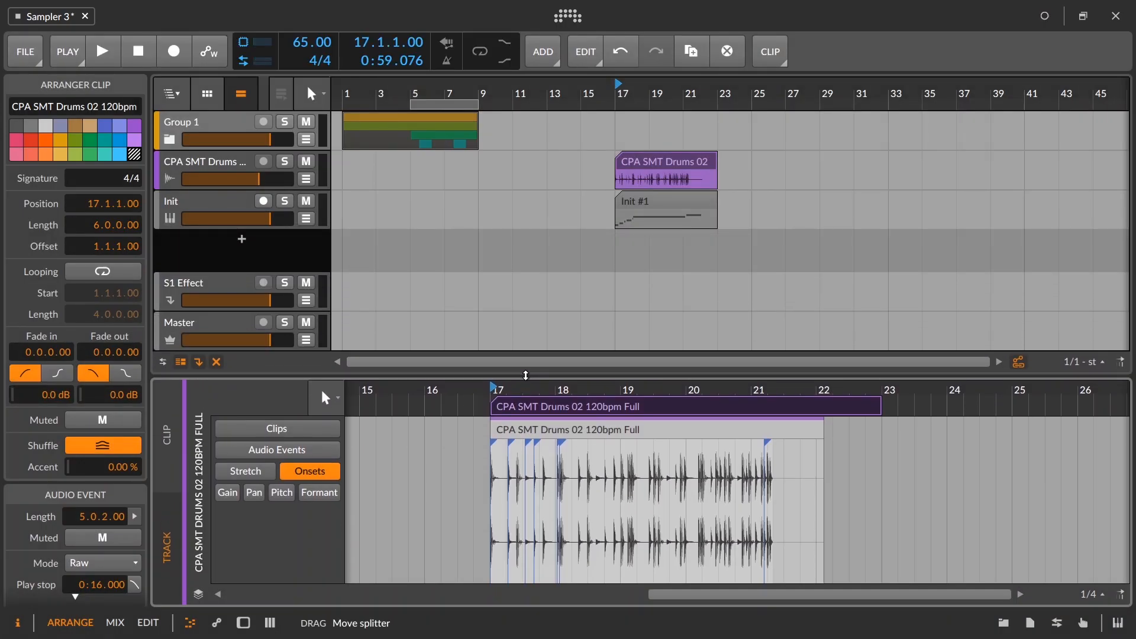
pyautogui.click(224, 212)
pyautogui.doubleClick(201, 205)
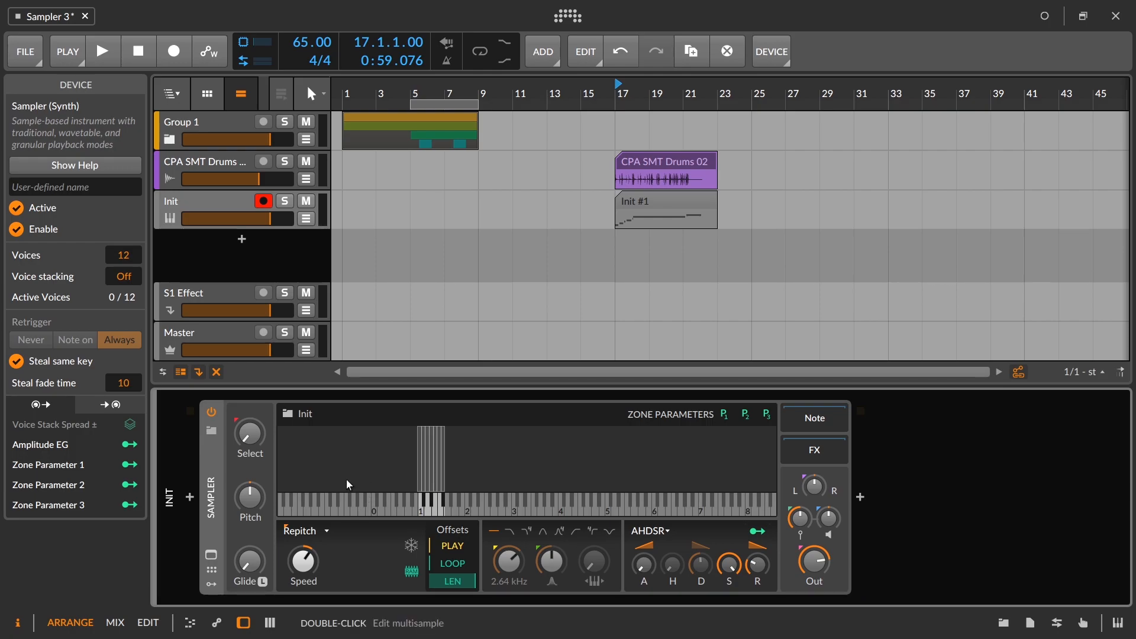
pyautogui.click(212, 555)
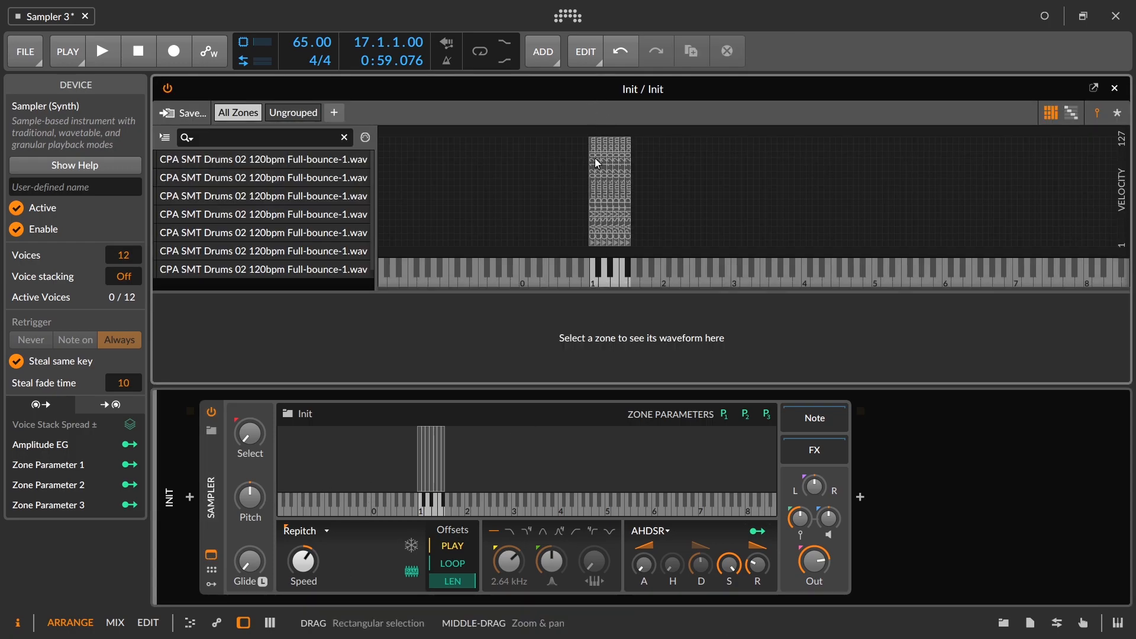
pyautogui.click(592, 196)
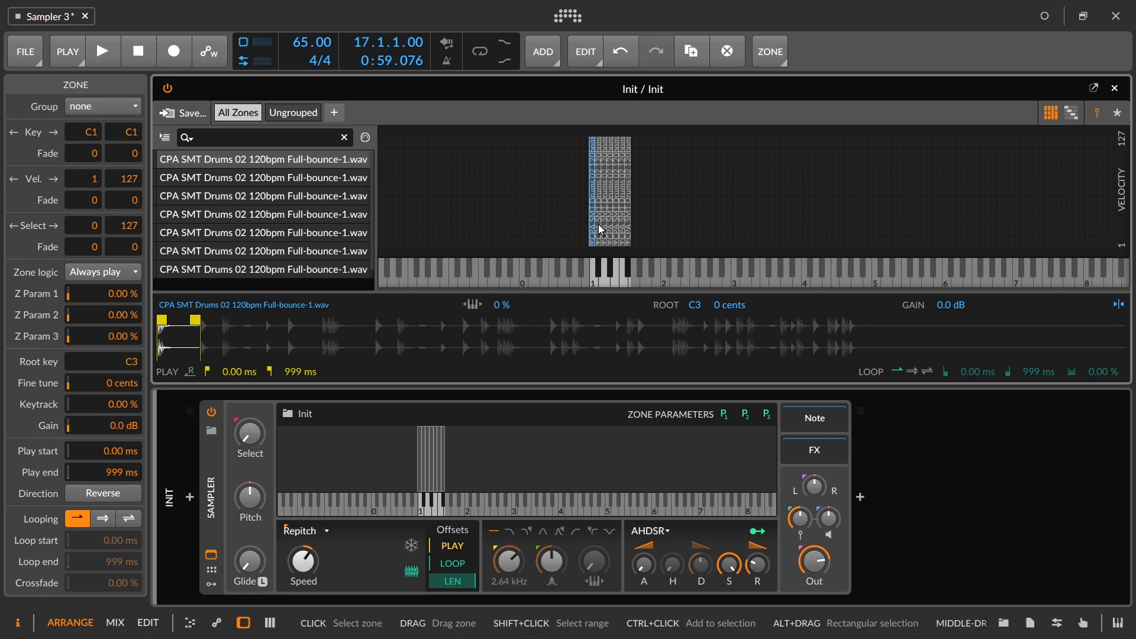
# Step: Switch the Sampler's amplitude envelope from AHDSR to Shot and turn down its velocity sensitivity
pyautogui.click(659, 534)
pyautogui.click(670, 573)
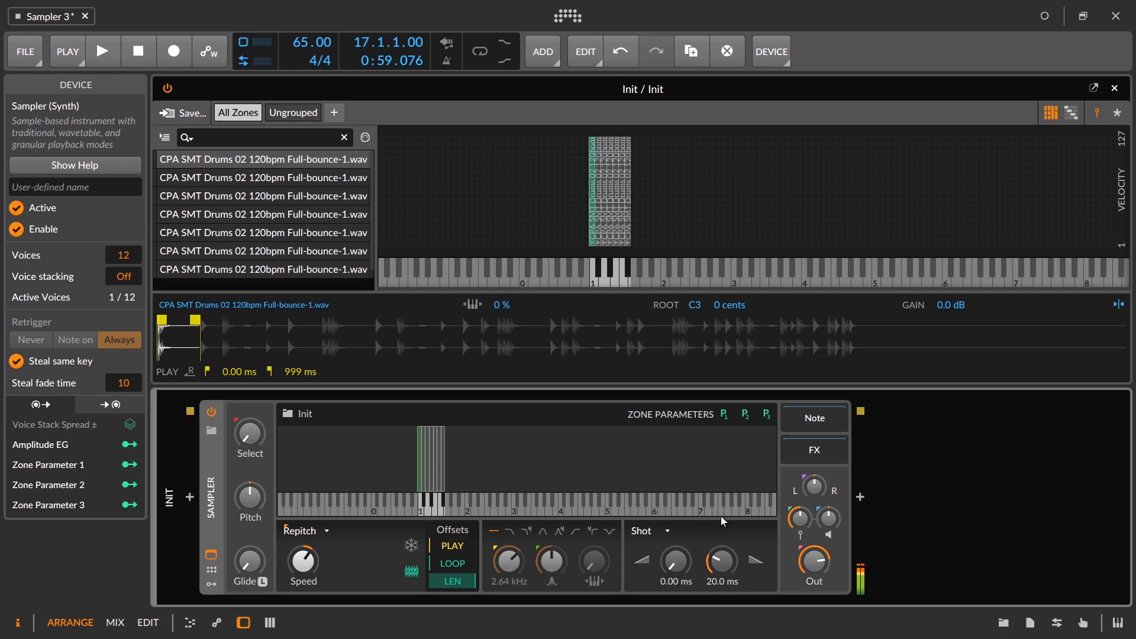
pyautogui.moveTo(813, 485)
pyautogui.moveTo(800, 518); pyautogui.dragTo(804, 525)
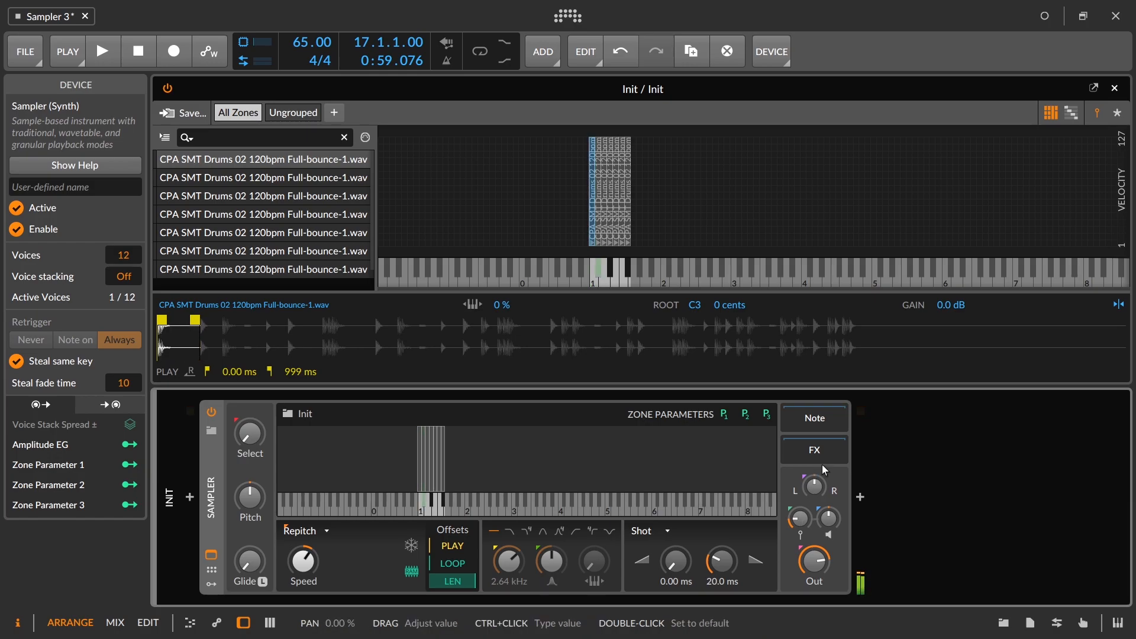
# Step: Shorten the C#1 zone to a play end of 1.47 s, check the D1 zone and delete the D#1 zone
pyautogui.click(597, 239)
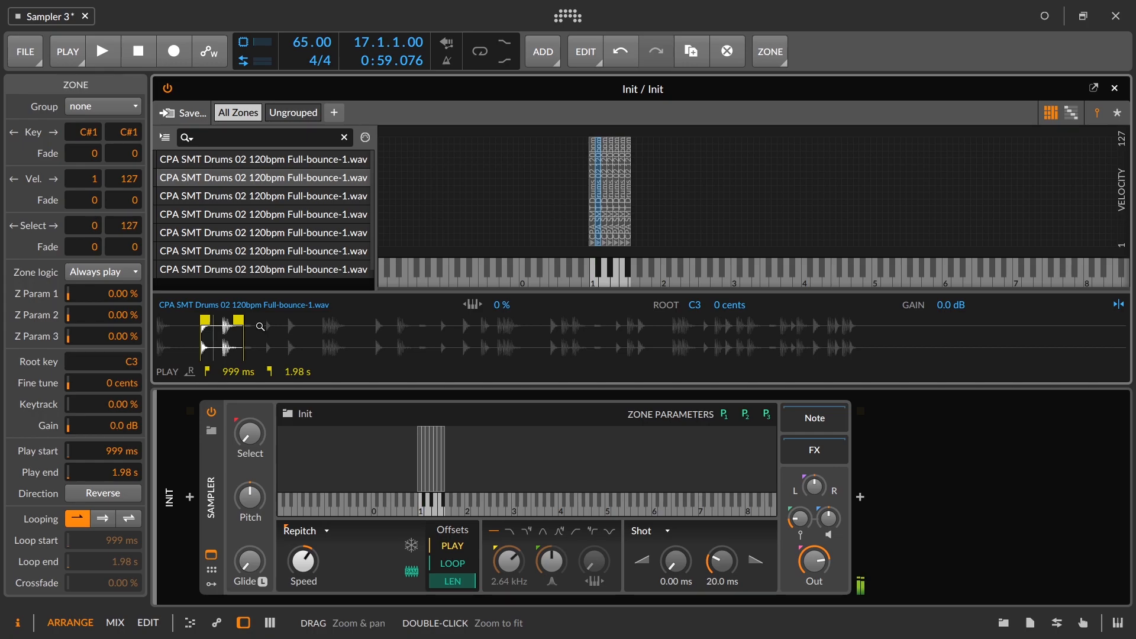
pyautogui.moveTo(238, 320); pyautogui.dragTo(219, 320)
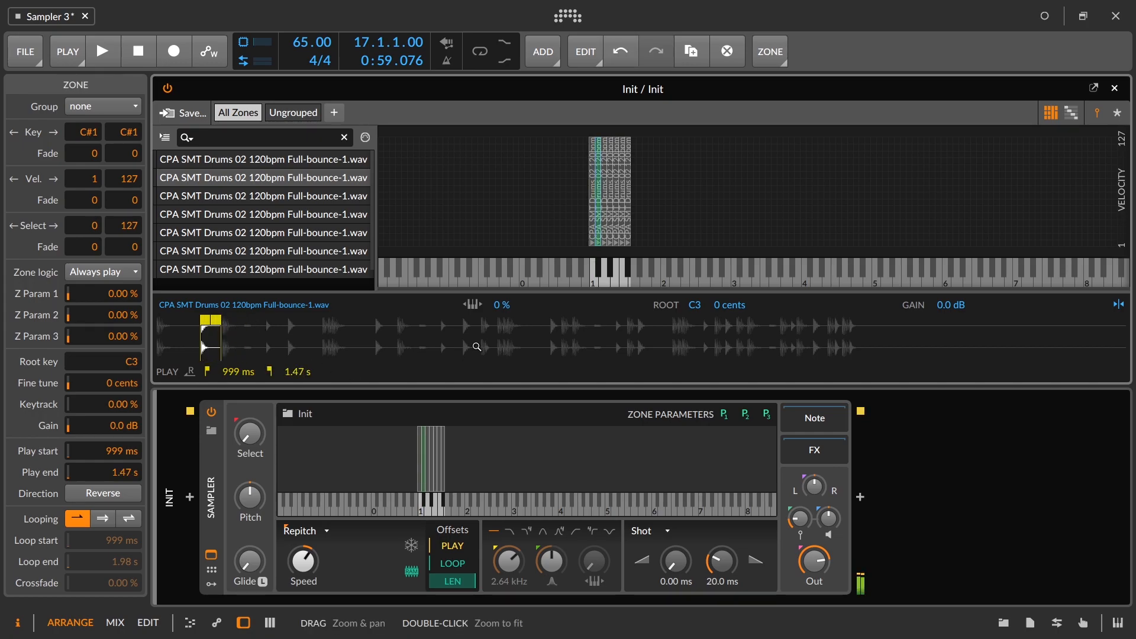
pyautogui.click(604, 227)
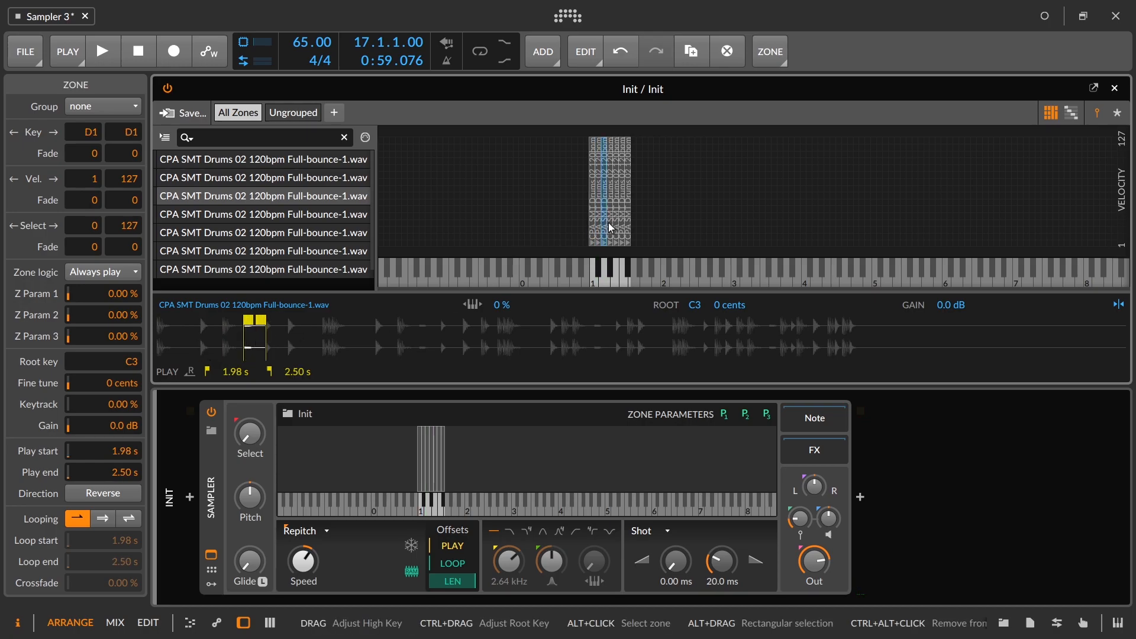
pyautogui.click(611, 227)
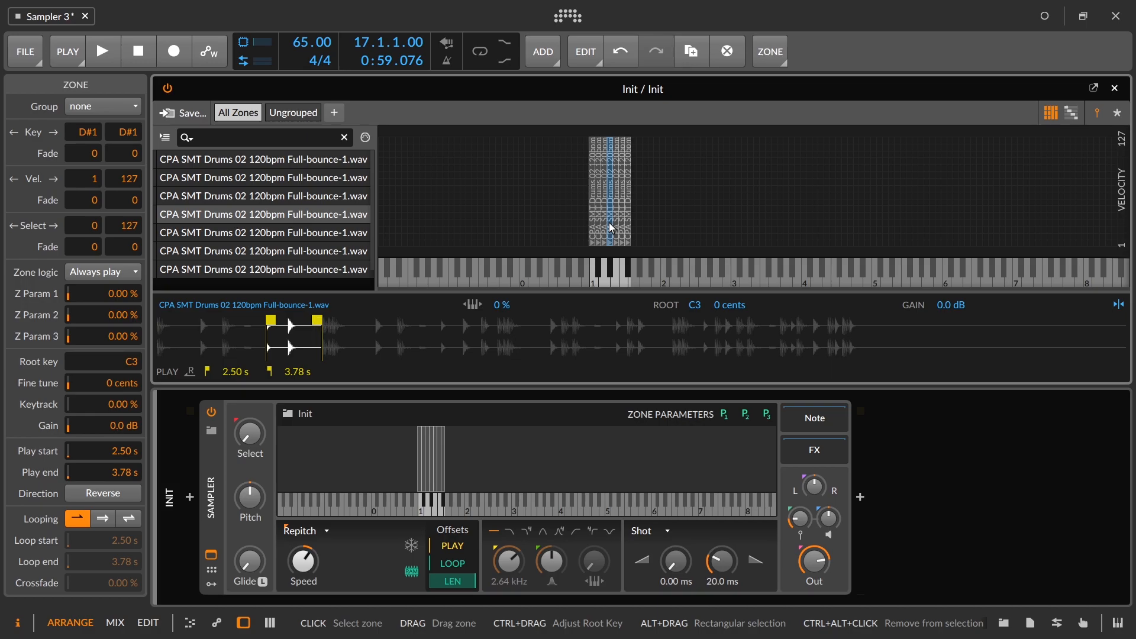
pyautogui.press('Delete')
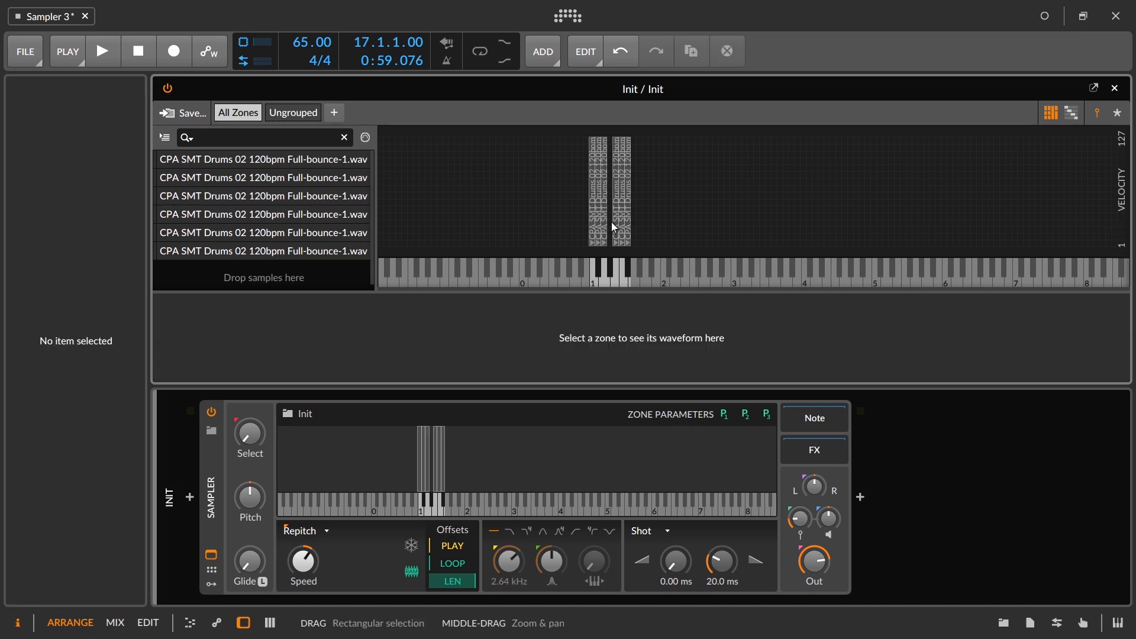
# Step: Check the E1 zone's short slice and delete the long zone on F1
pyautogui.click(618, 228)
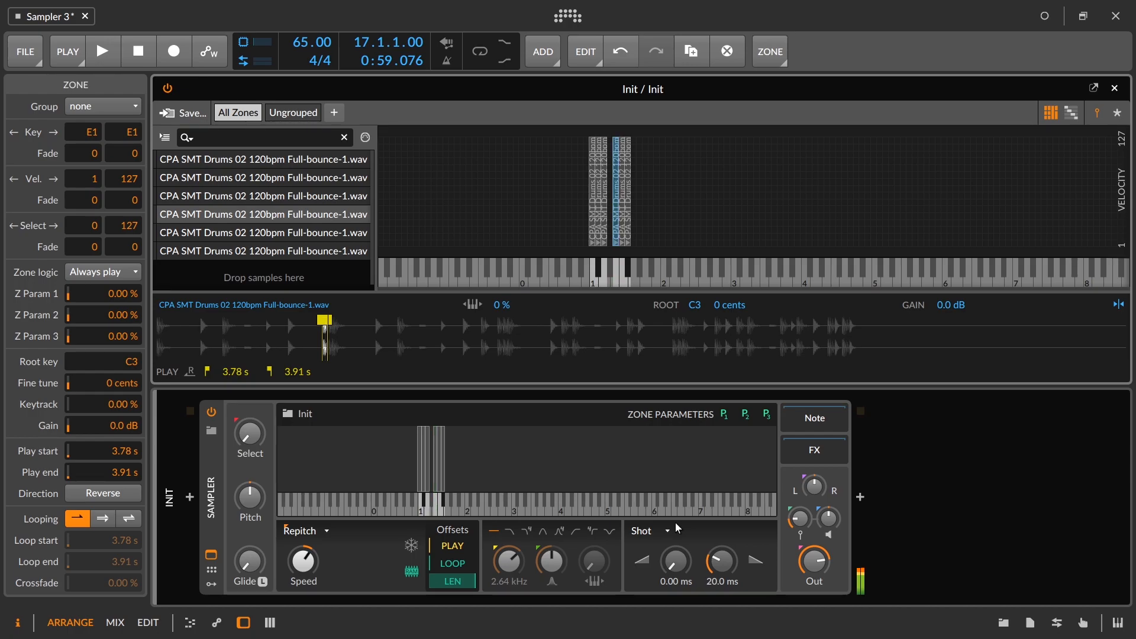
pyautogui.click(624, 237)
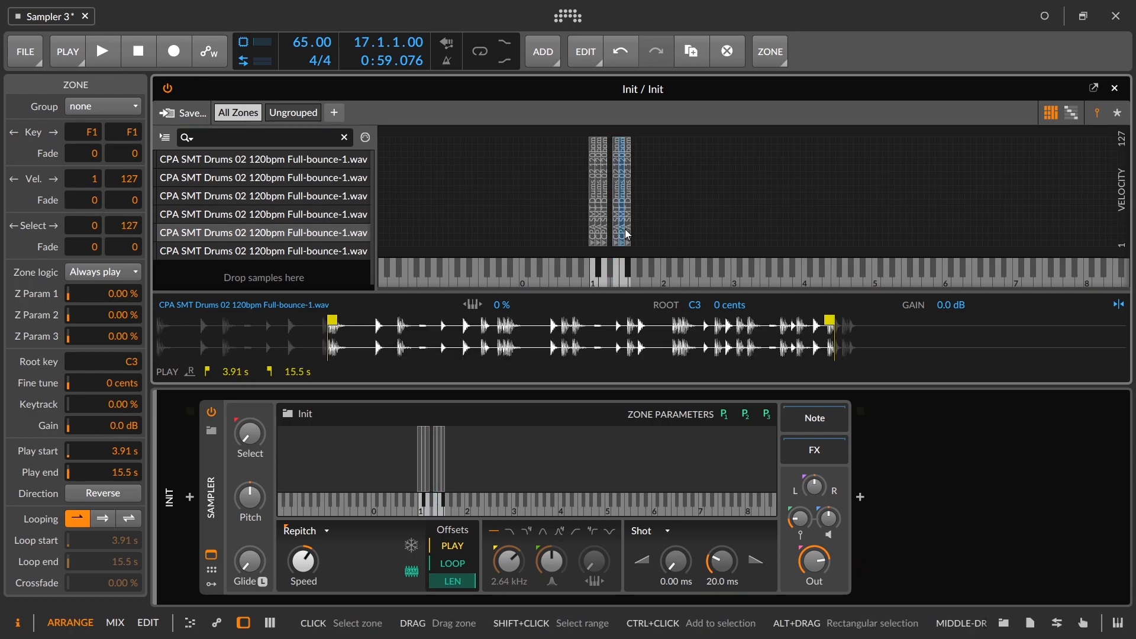
pyautogui.press('Delete')
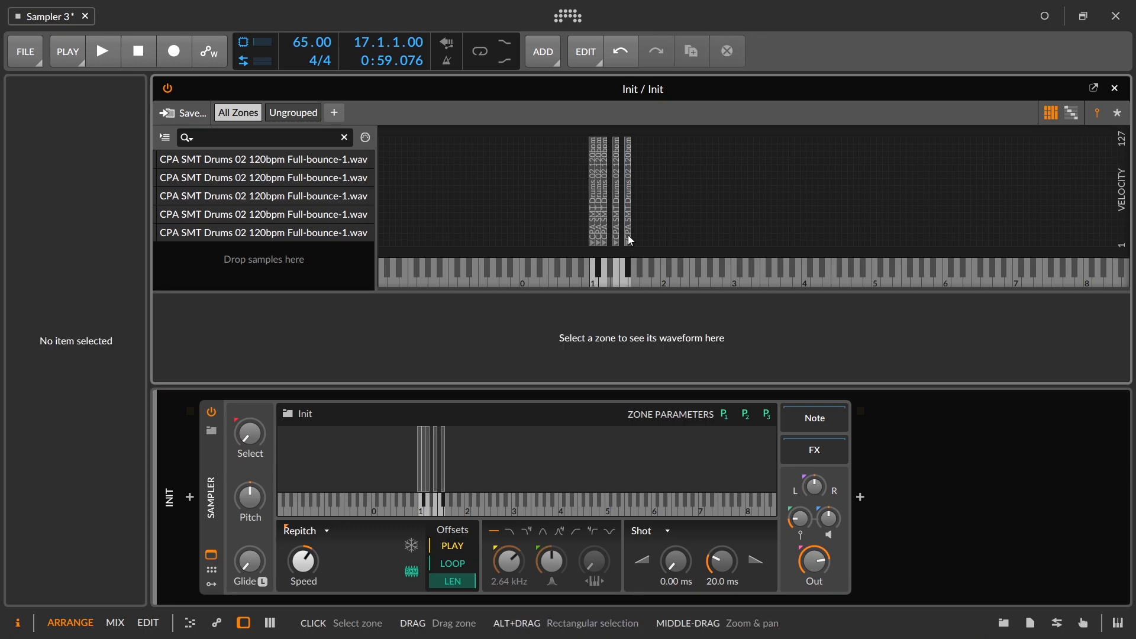
# Step: Trim the F#1 zone to its first hit with a play end of 15.7 s
pyautogui.click(627, 235)
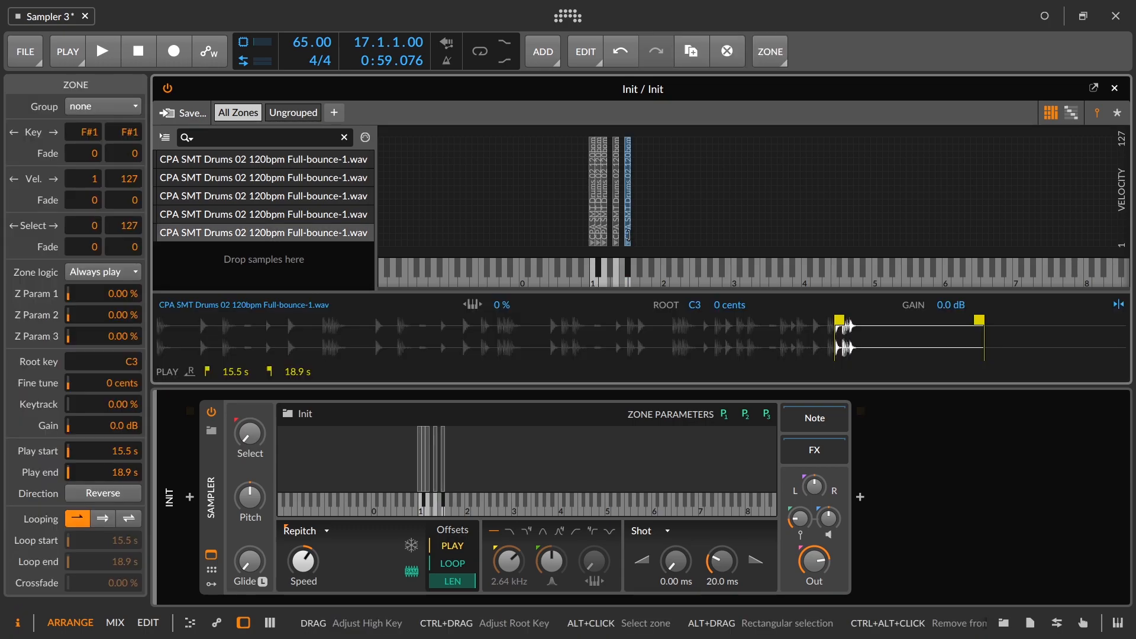
pyautogui.moveTo(979, 322)
pyautogui.mouseDown()
pyautogui.moveTo(839, 353)
pyautogui.moveTo(828, 378)
pyautogui.mouseUp()
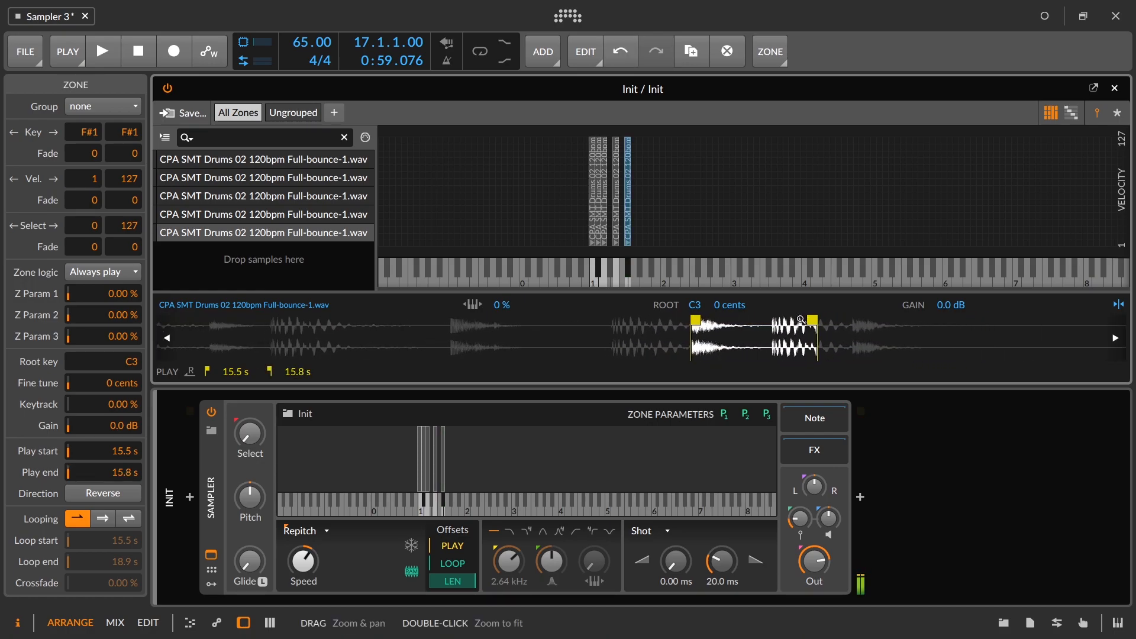
pyautogui.moveTo(805, 337); pyautogui.dragTo(760, 338)
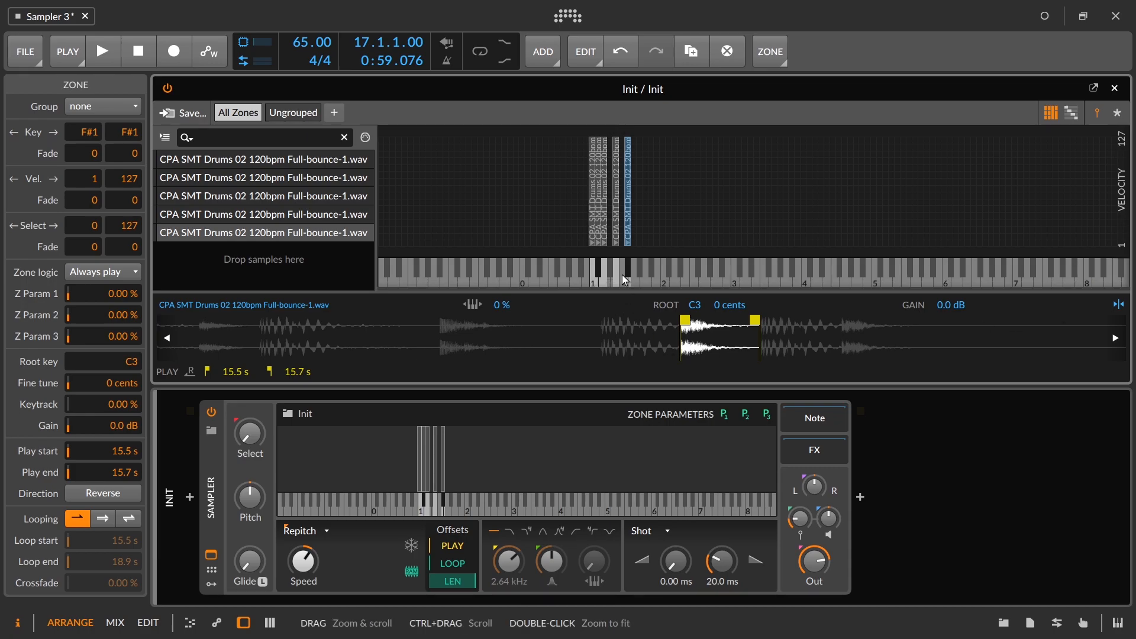
# Step: Move the trimmed zone on F#1 down to F1
pyautogui.moveTo(612, 270); pyautogui.dragTo(392, 331)
pyautogui.moveTo(414, 275); pyautogui.dragTo(649, 253)
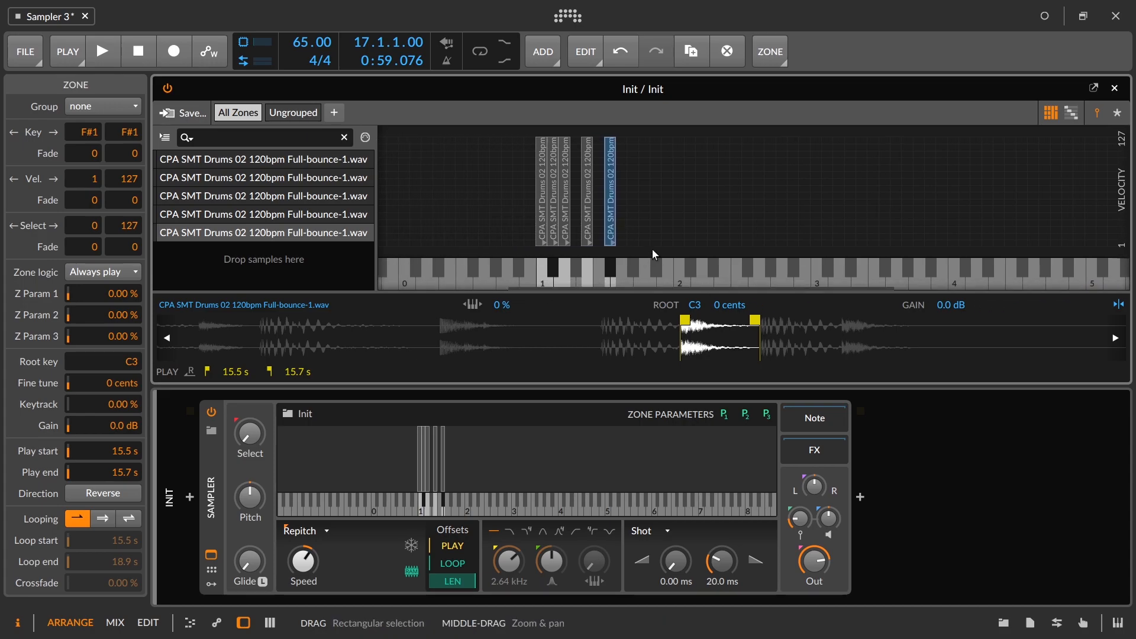
pyautogui.moveTo(603, 217); pyautogui.dragTo(604, 224)
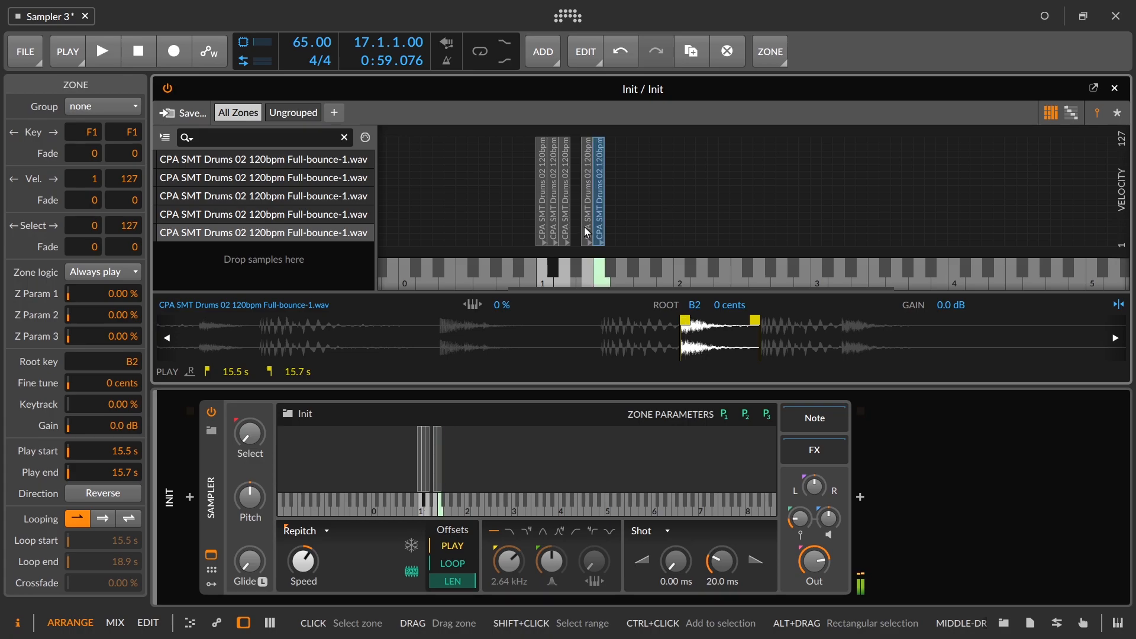
# Step: Review the E1 and C#1 zones and move the C#1 zone up to G1
pyautogui.click(589, 218)
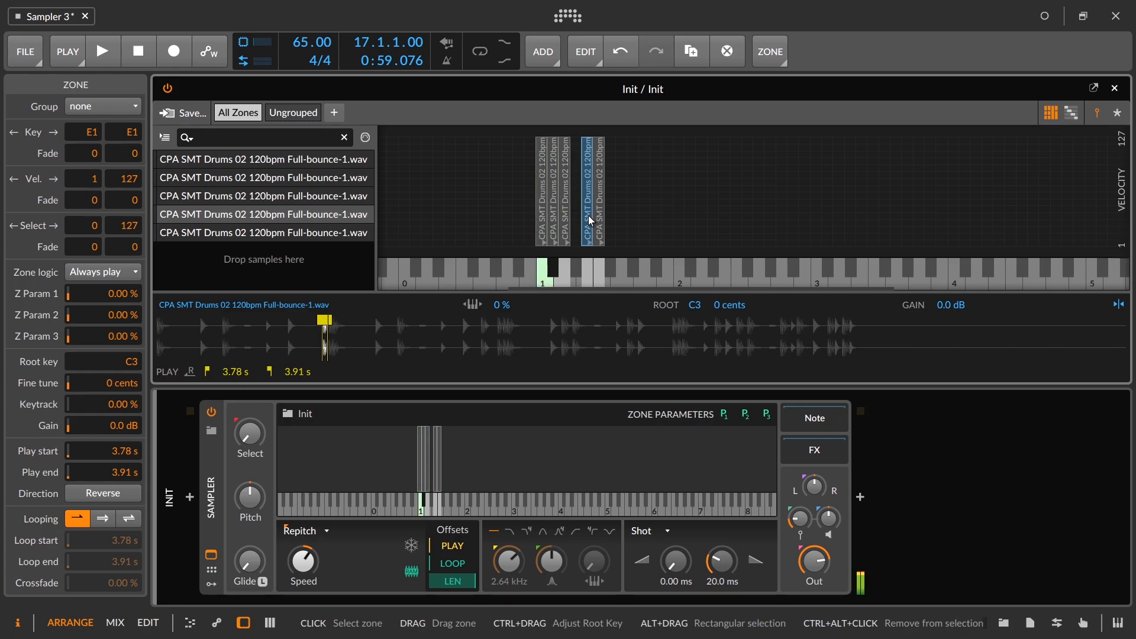
pyautogui.click(556, 232)
pyautogui.moveTo(557, 232)
pyautogui.mouseDown()
pyautogui.moveTo(579, 239)
pyautogui.moveTo(564, 236)
pyautogui.mouseUp()
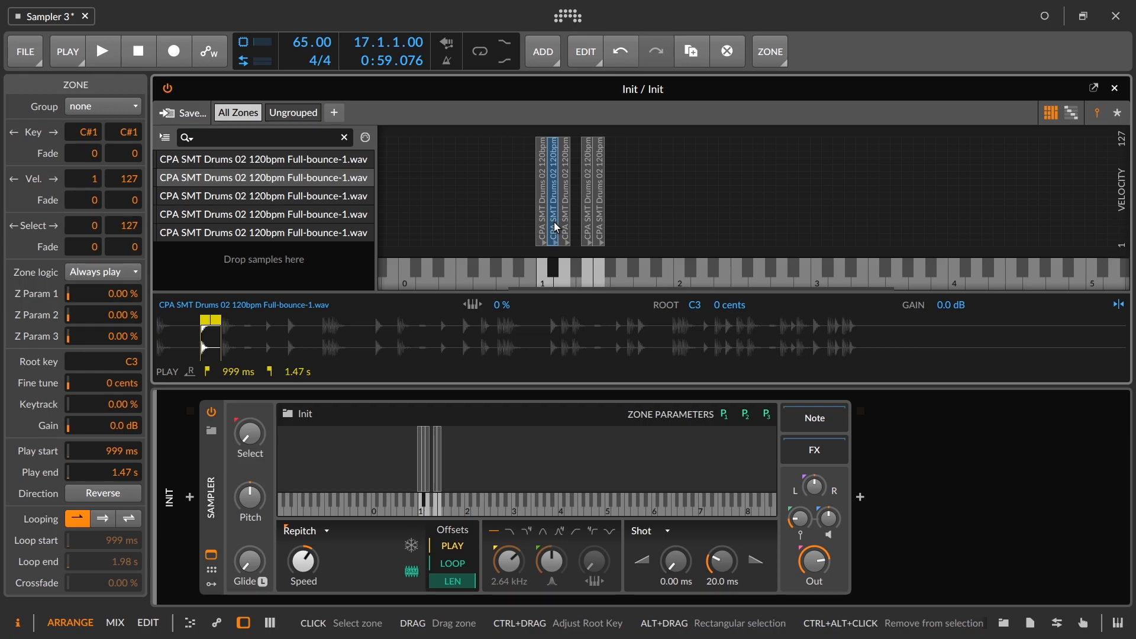
pyautogui.moveTo(556, 226); pyautogui.dragTo(623, 238)
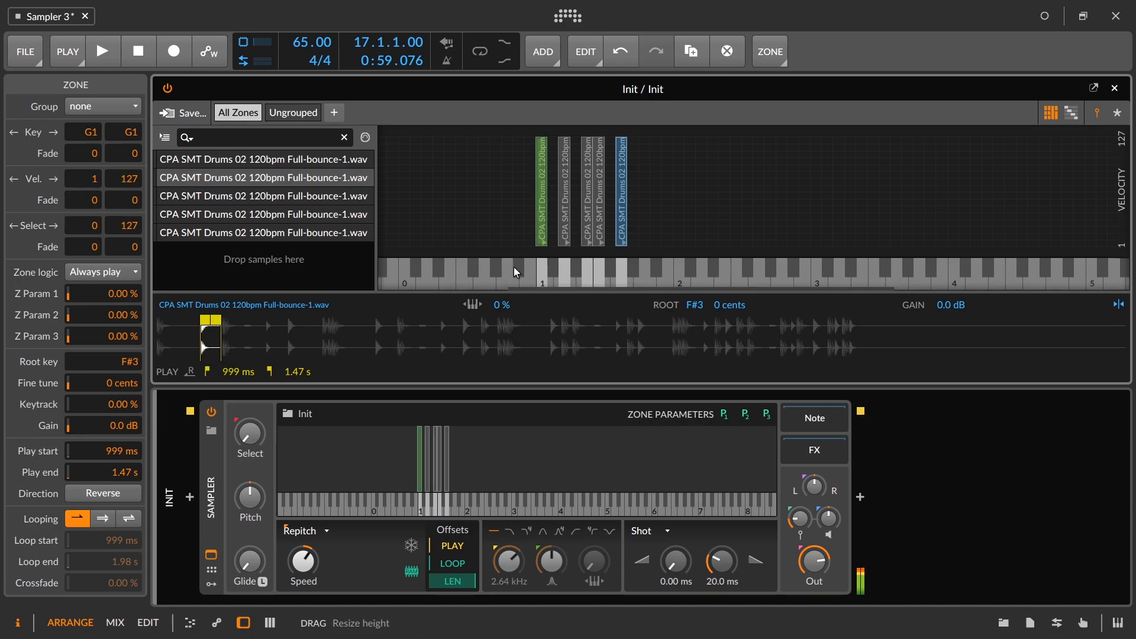
# Step: Set the C1 zone to play a different hit, from 1.48 s to 1.96 s
pyautogui.click(541, 225)
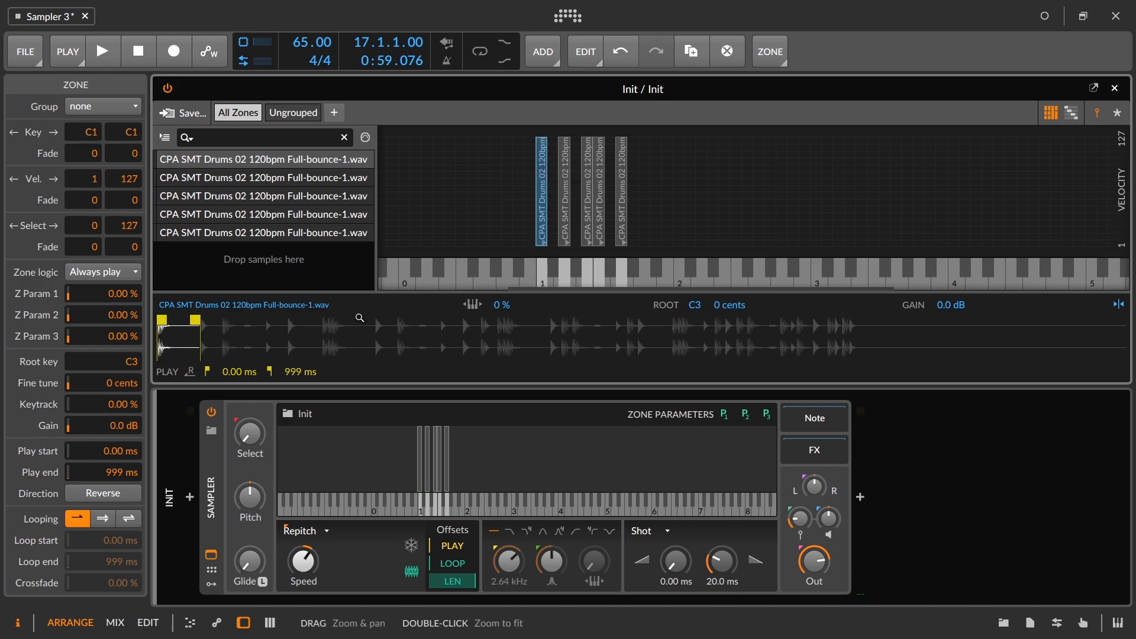
pyautogui.moveTo(195, 319); pyautogui.dragTo(265, 319)
pyautogui.moveTo(159, 317)
pyautogui.mouseDown()
pyautogui.moveTo(218, 307)
pyautogui.moveTo(238, 330)
pyautogui.moveTo(298, 330)
pyautogui.moveTo(282, 317)
pyautogui.mouseUp()
pyautogui.moveTo(486, 319); pyautogui.dragTo(364, 319)
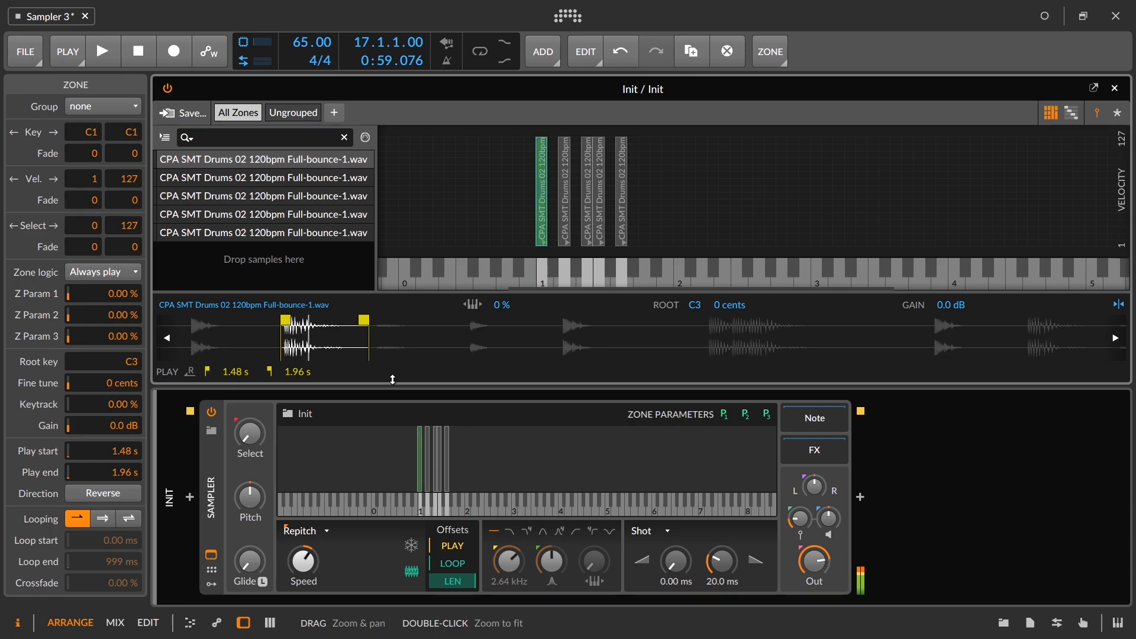
# Step: Lengthen the Shot envelope's fade to 373 ms and raise the Sampler's velocity sensitivity
pyautogui.moveTo(728, 569)
pyautogui.mouseDown()
pyautogui.moveTo(728, 544)
pyautogui.moveTo(726, 597)
pyautogui.moveTo(720, 538)
pyautogui.moveTo(720, 565)
pyautogui.mouseUp()
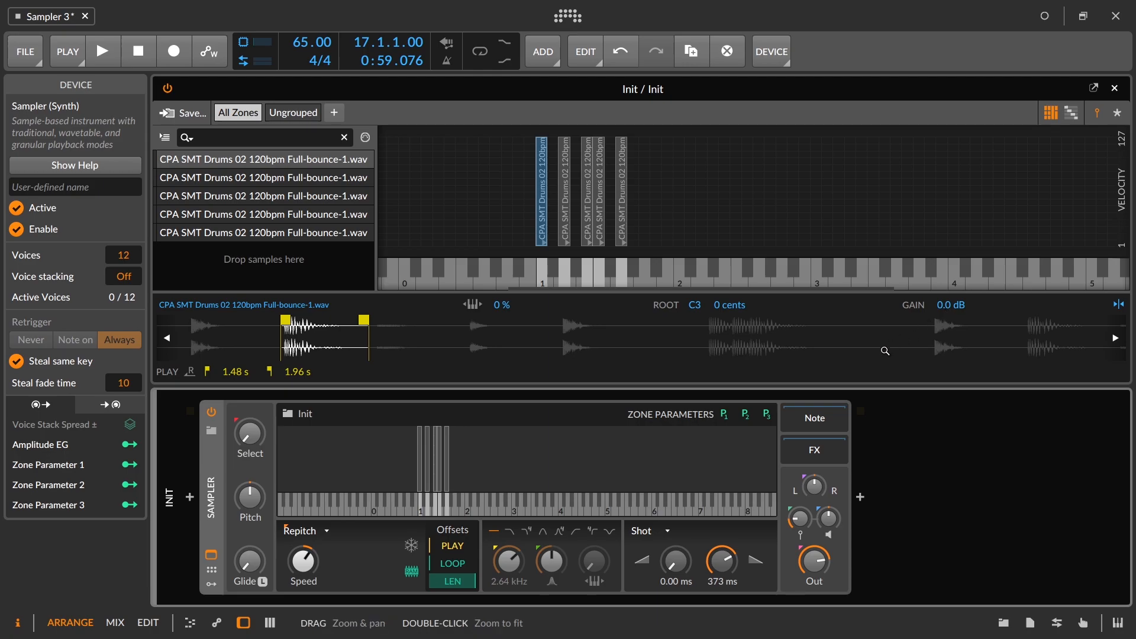
pyautogui.moveTo(814, 486); pyautogui.dragTo(813, 476)
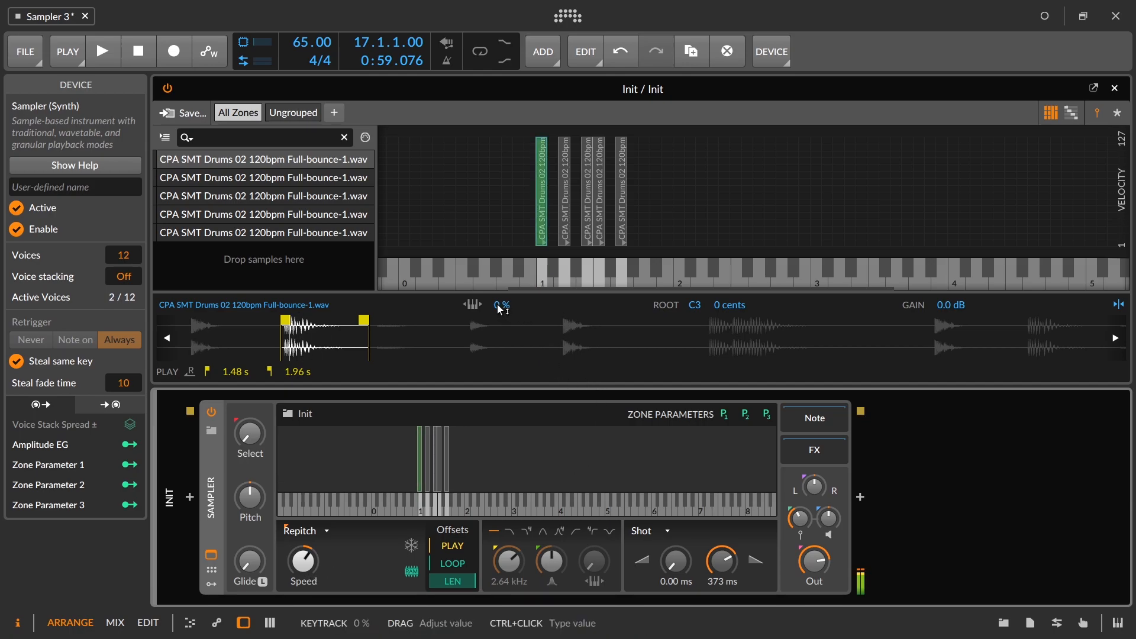
# Step: Set the C1 zone's keytracking to 100 % and try tuning it with the root key
pyautogui.click(472, 304)
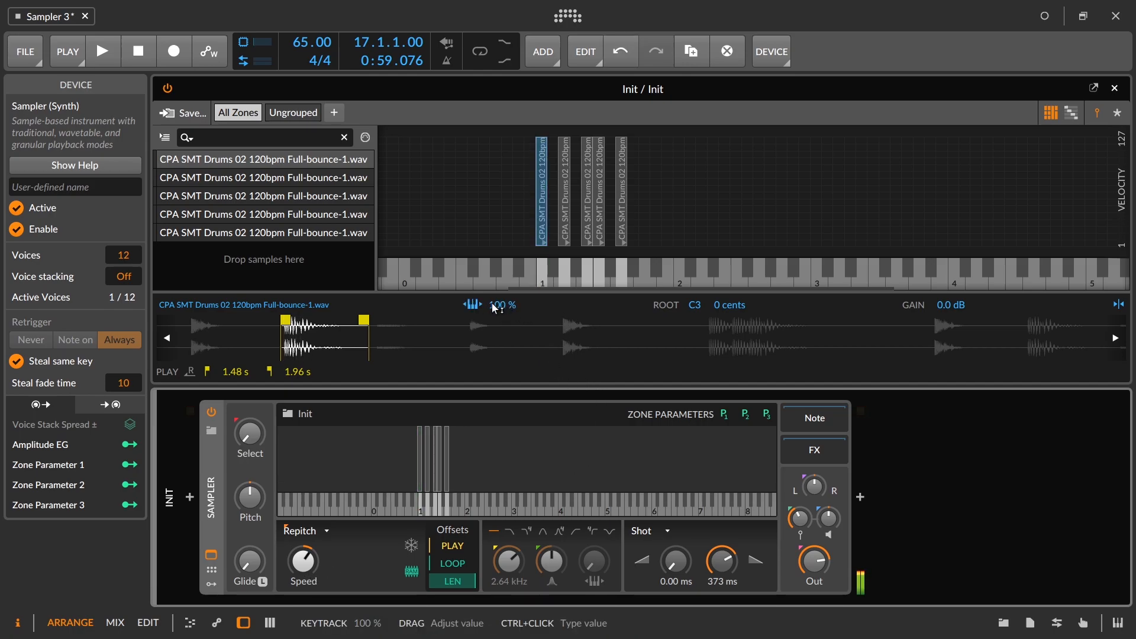
pyautogui.moveTo(496, 306); pyautogui.dragTo(495, 317)
pyautogui.moveTo(496, 365)
pyautogui.mouseDown()
pyautogui.moveTo(496, 306)
pyautogui.moveTo(496, 364)
pyautogui.mouseUp()
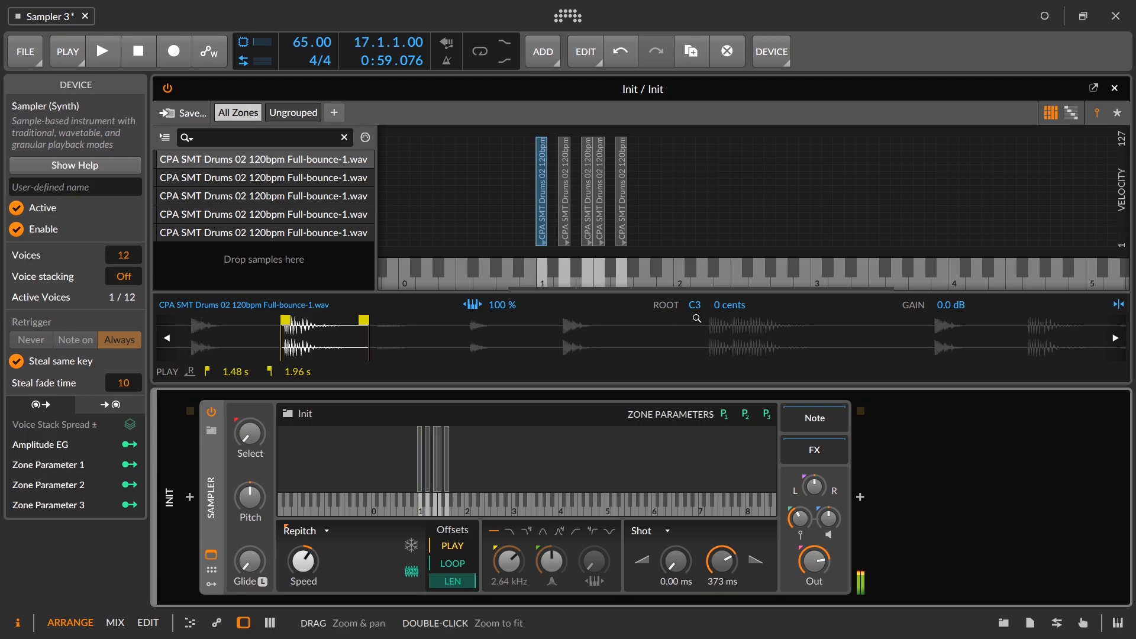
pyautogui.moveTo(693, 308); pyautogui.dragTo(720, 310)
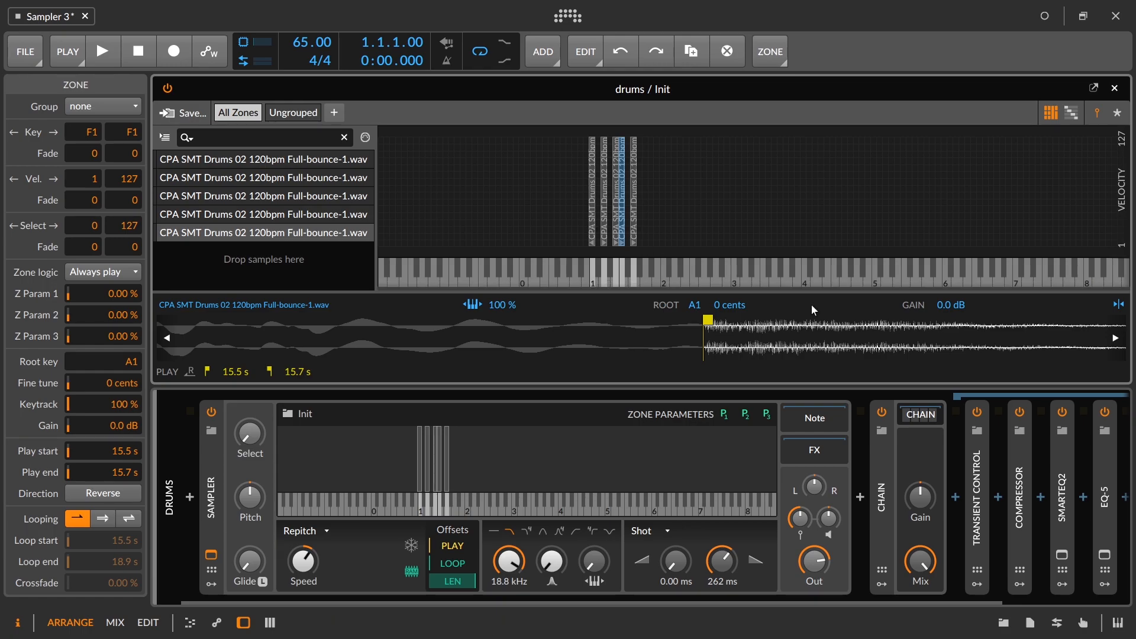
# Step: View the drums track's F1 slice and compare the sound with the effects chain off and on
pyautogui.moveTo(803, 336); pyautogui.dragTo(517, 328)
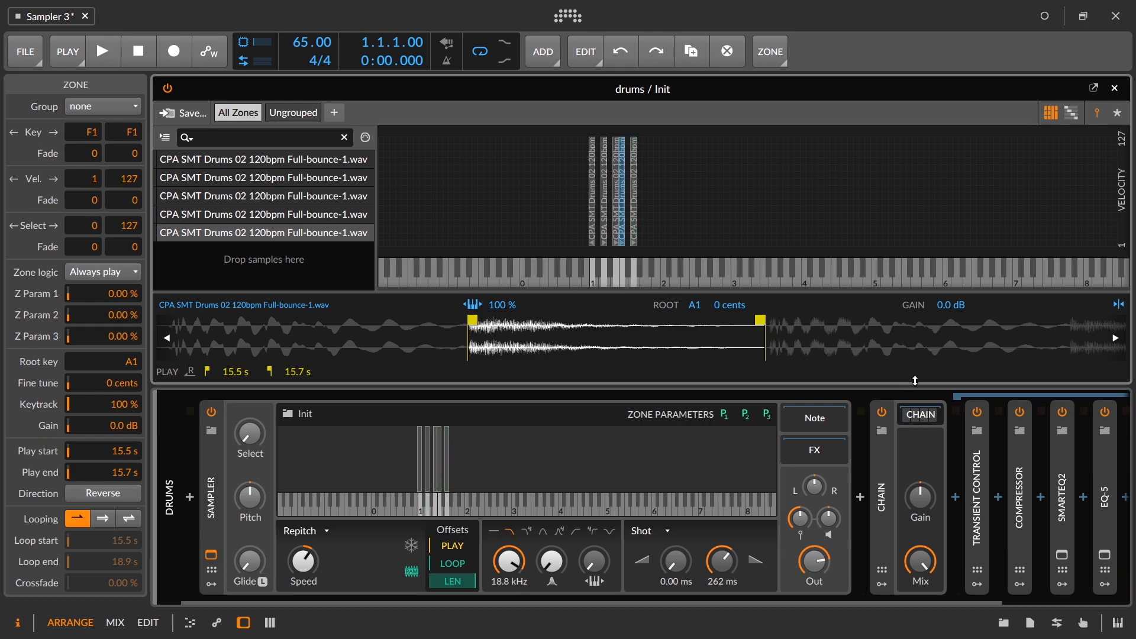
pyautogui.click(881, 412)
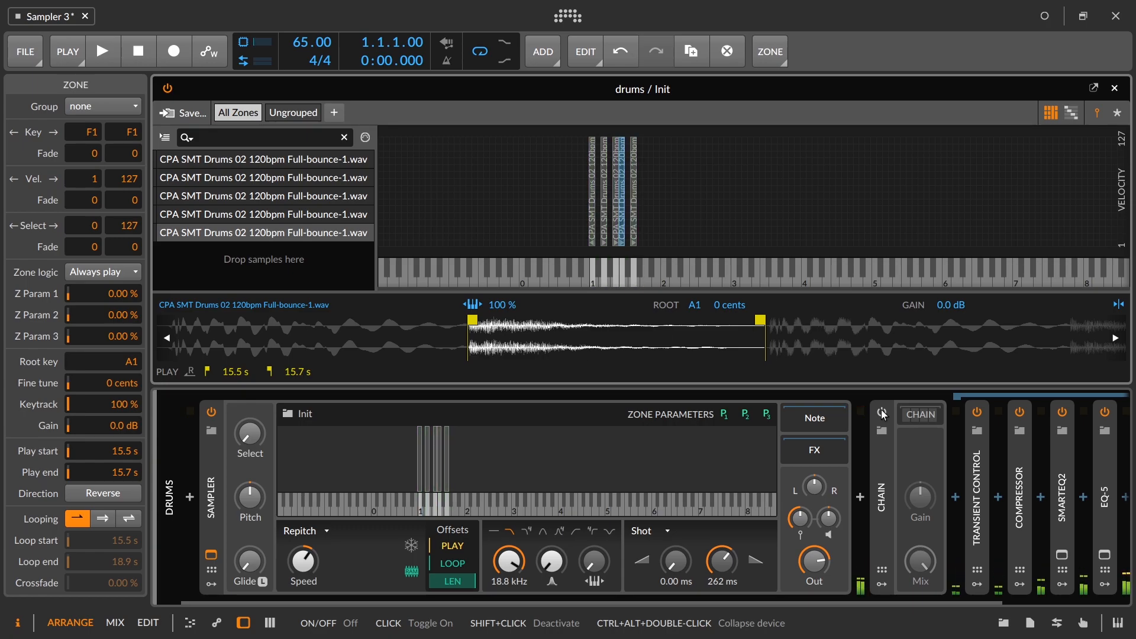
pyautogui.click(882, 413)
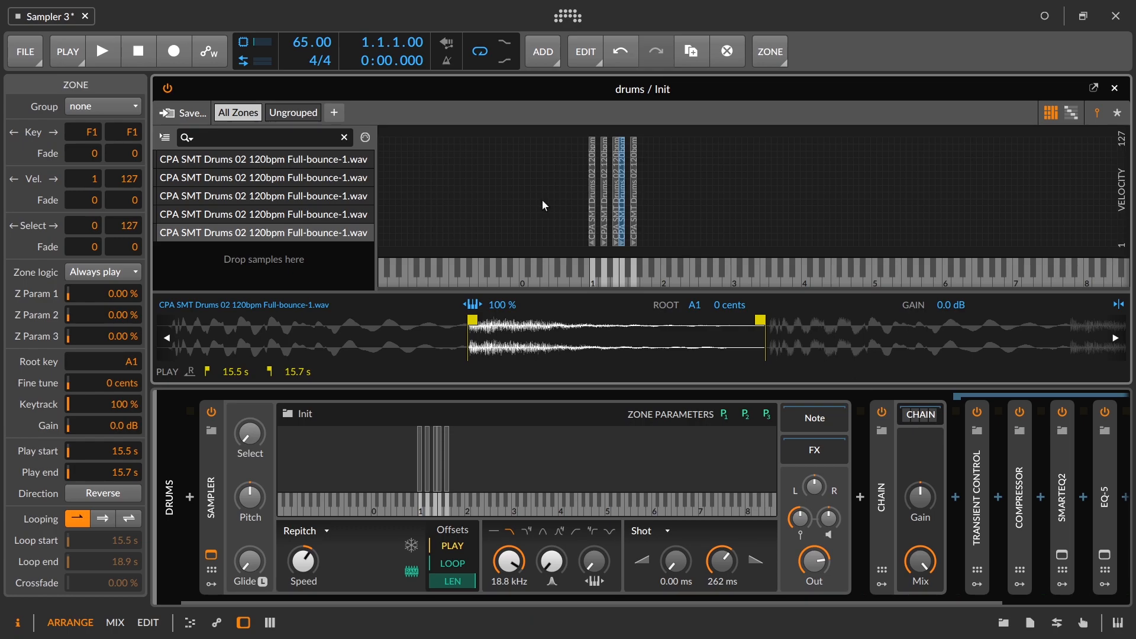
# Step: Close the multisample editor, open the first Drum Pattern 07 clip in an enlarged drum editor and examine the pattern through bar 9
pyautogui.click(1115, 87)
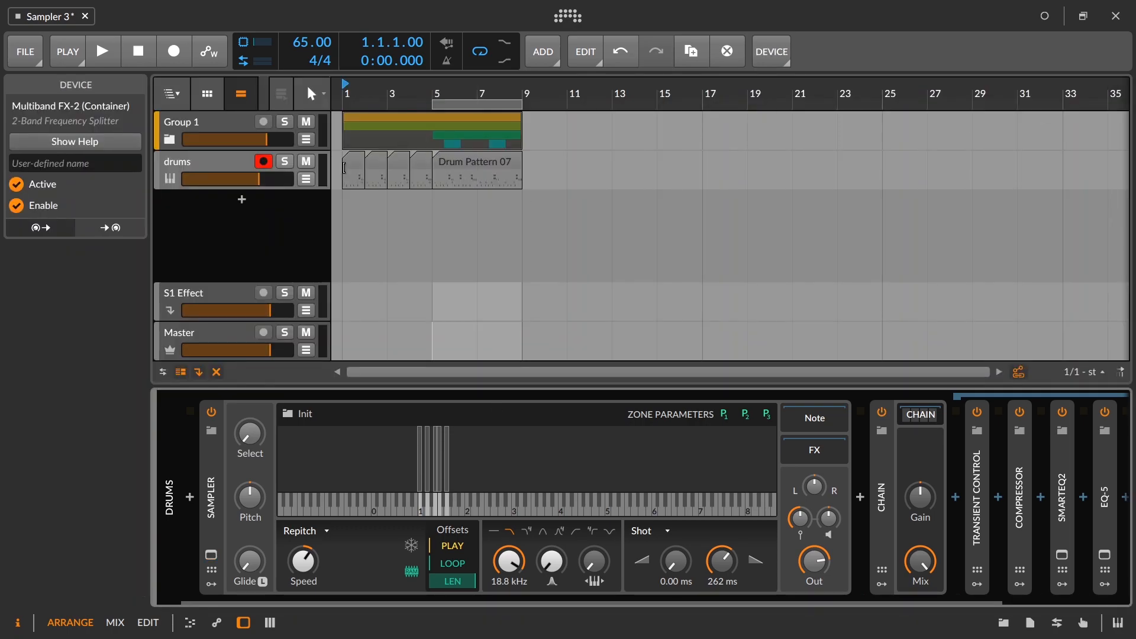
pyautogui.doubleClick(359, 167)
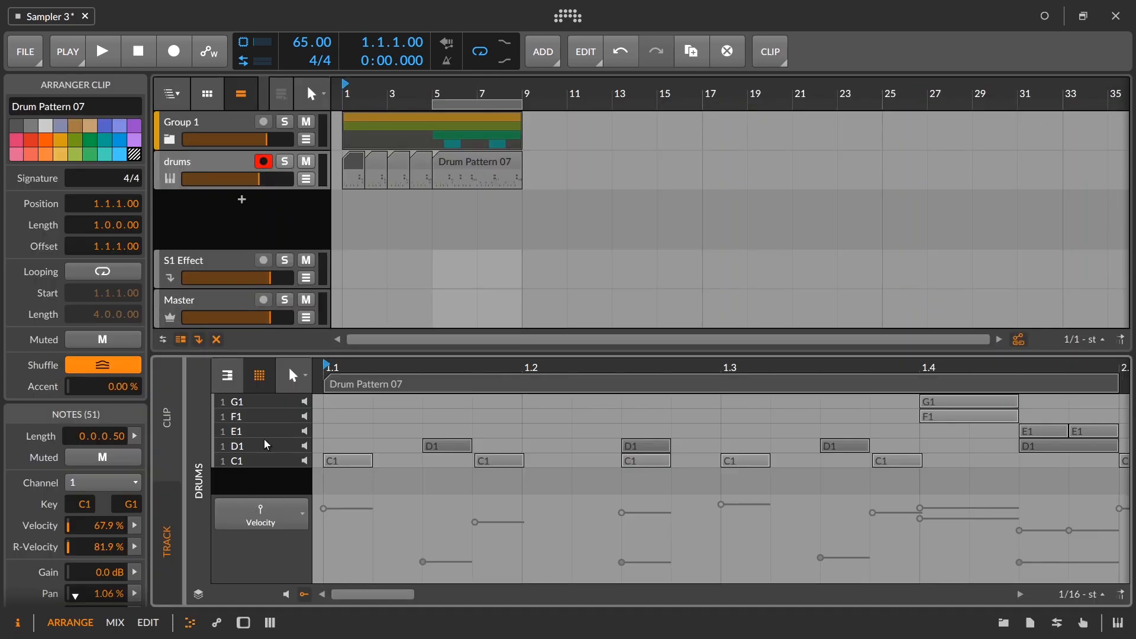
pyautogui.moveTo(375, 353); pyautogui.dragTo(368, 286)
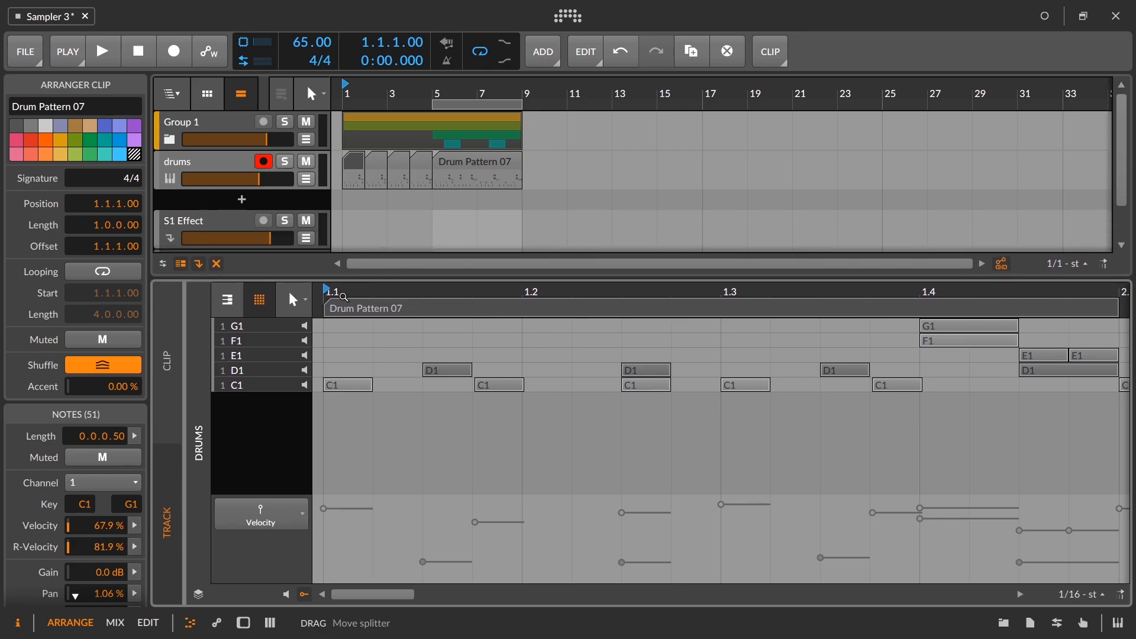
pyautogui.click(232, 306)
pyautogui.click(232, 306)
pyautogui.moveTo(643, 291); pyautogui.dragTo(382, 403)
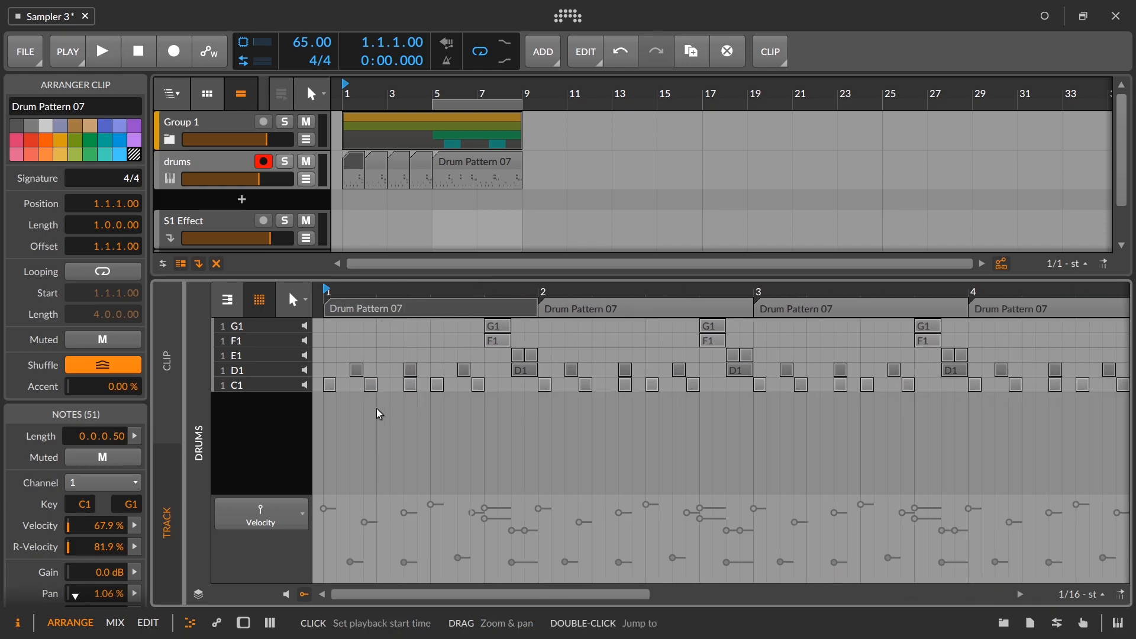
pyautogui.click(268, 308)
pyautogui.click(268, 308)
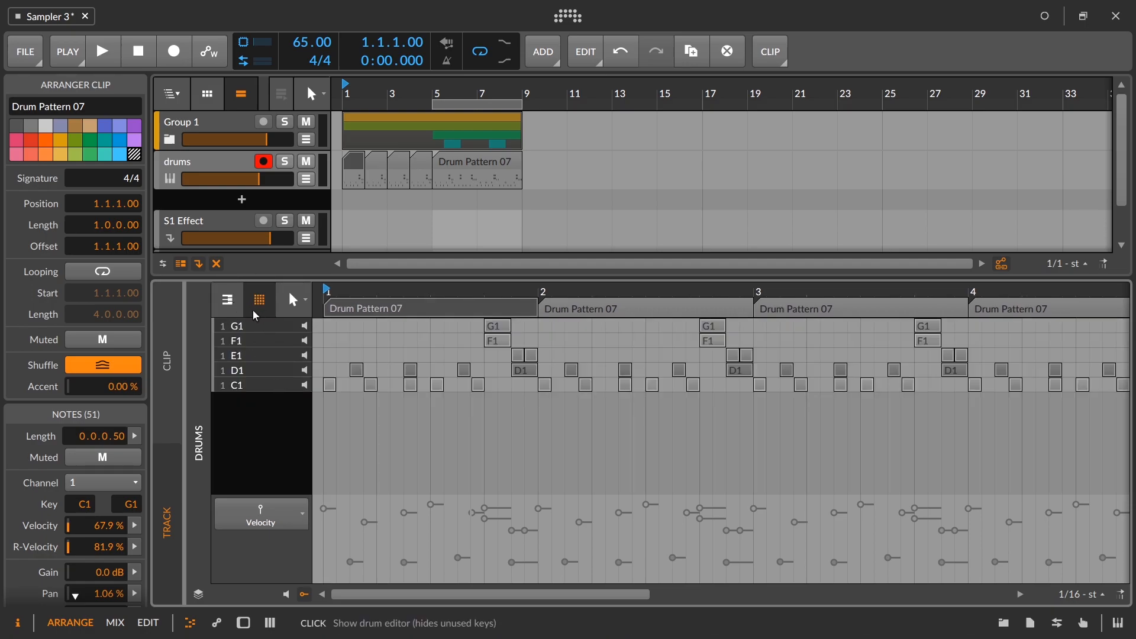
pyautogui.moveTo(417, 292); pyautogui.dragTo(417, 310)
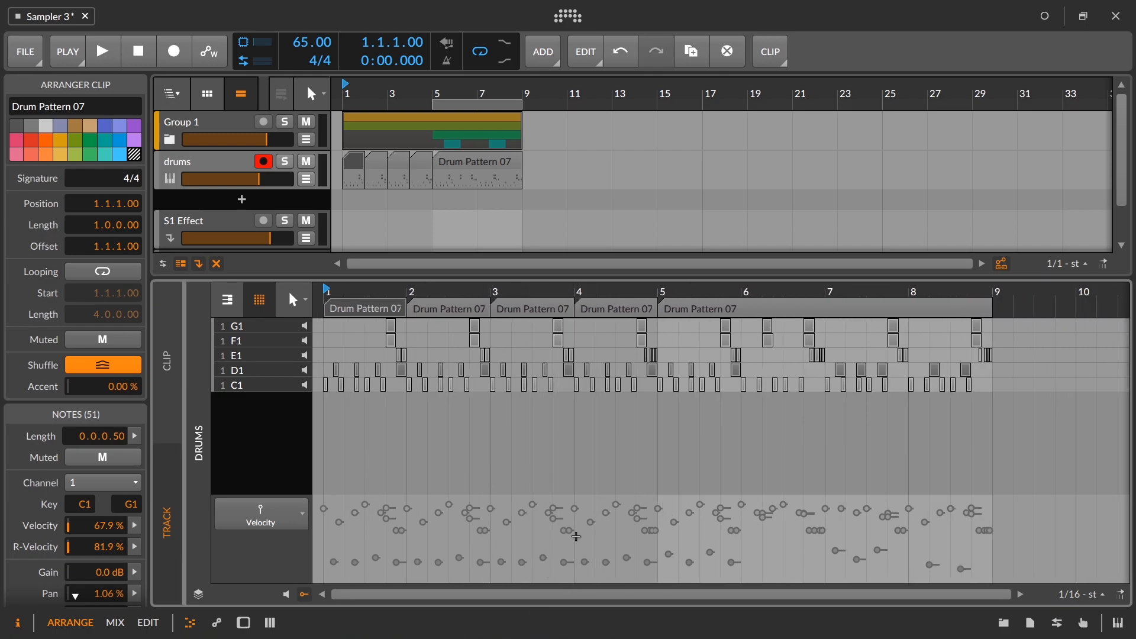
# Step: Check which note expressions are available besides Velocity and solo the drums track
pyautogui.click(288, 531)
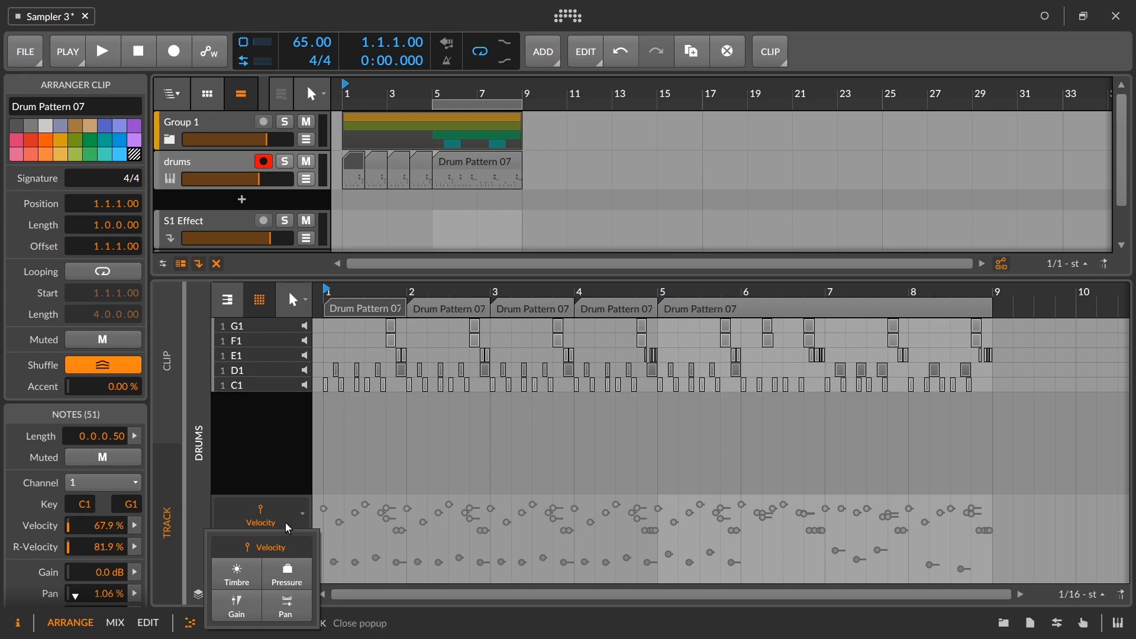
pyautogui.click(288, 528)
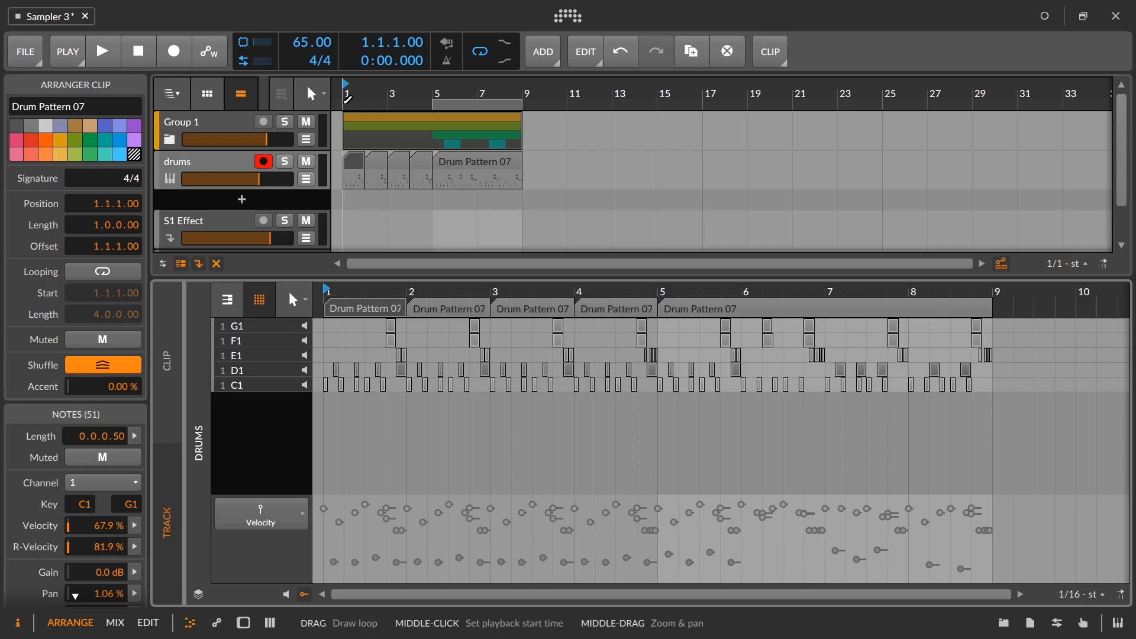
pyautogui.click(284, 161)
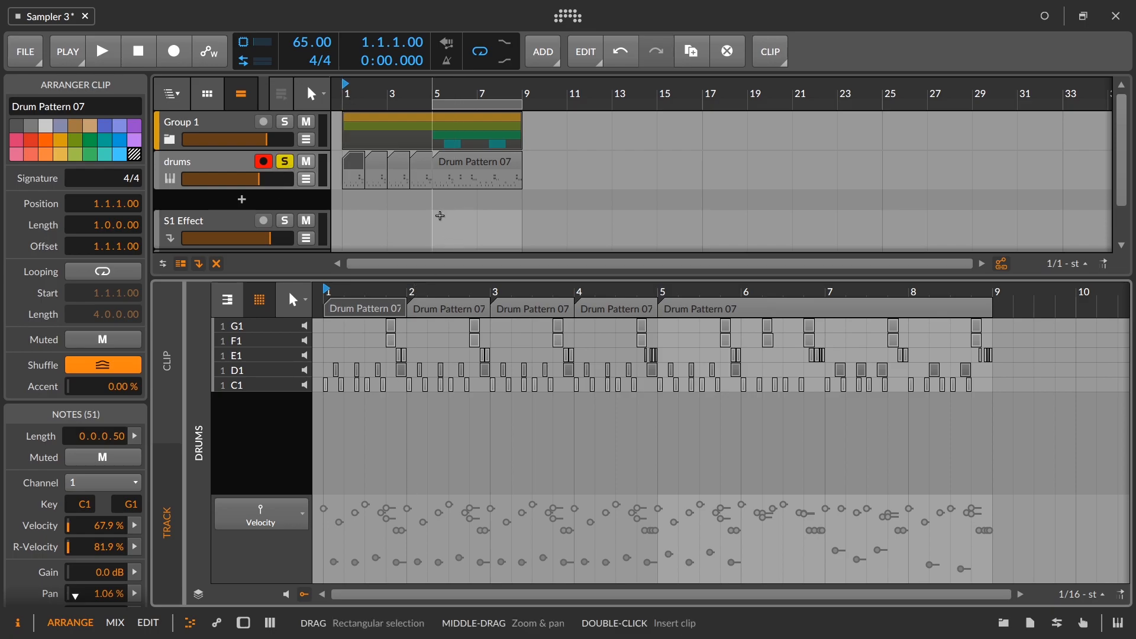
# Step: Disarm the drums track, extend the loop region to start at 1.1.1.00 with a length of 8 bars, and start playback
pyautogui.click(263, 161)
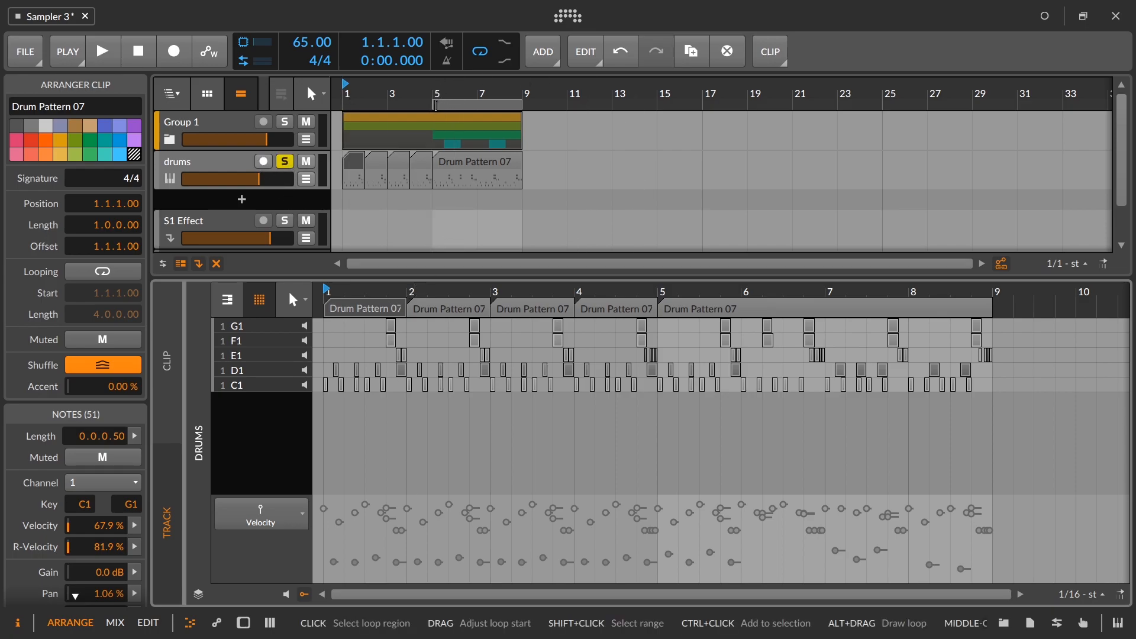
pyautogui.moveTo(435, 104); pyautogui.dragTo(343, 105)
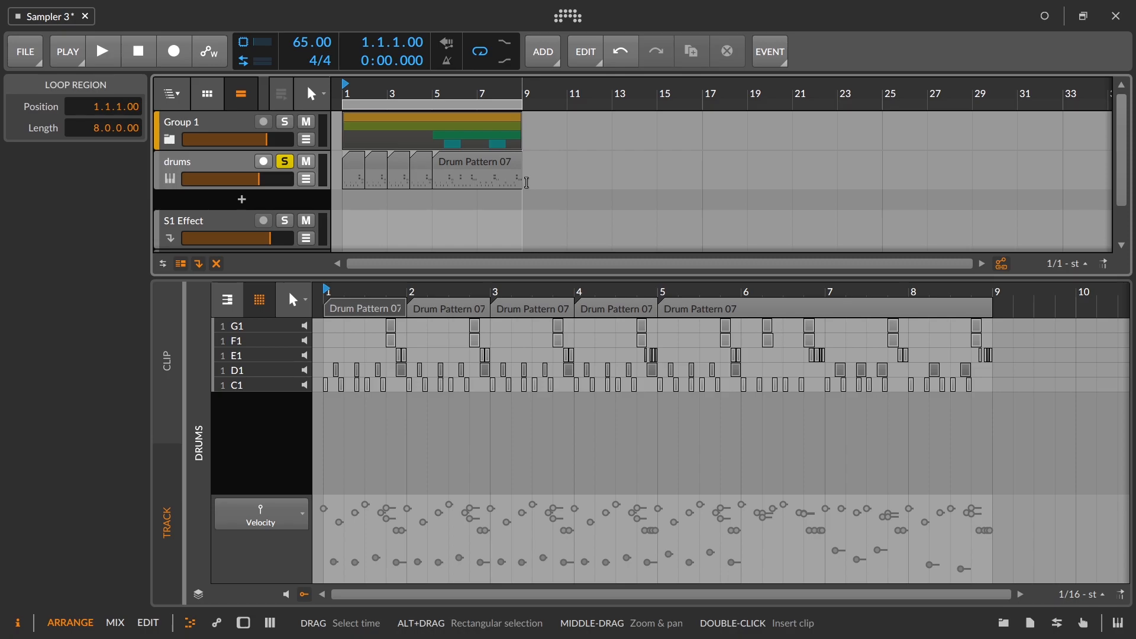
pyautogui.press('space')
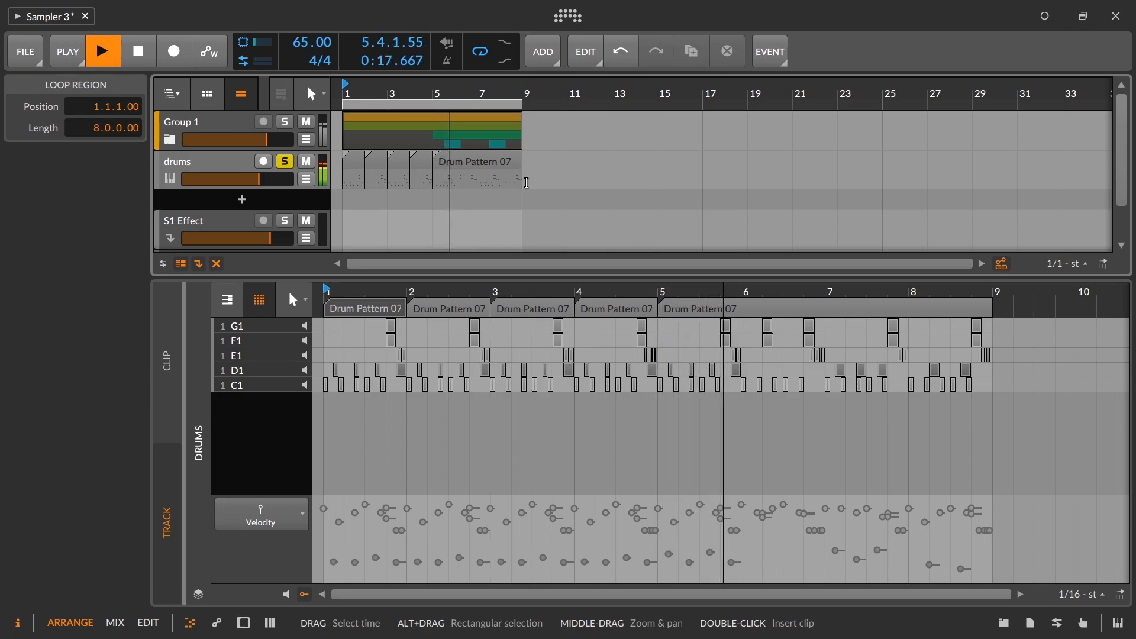
# Step: With the arrangement loop switched off, unsolo the drums track and set its volume to -4.4 dB against the full mix
pyautogui.click(480, 58)
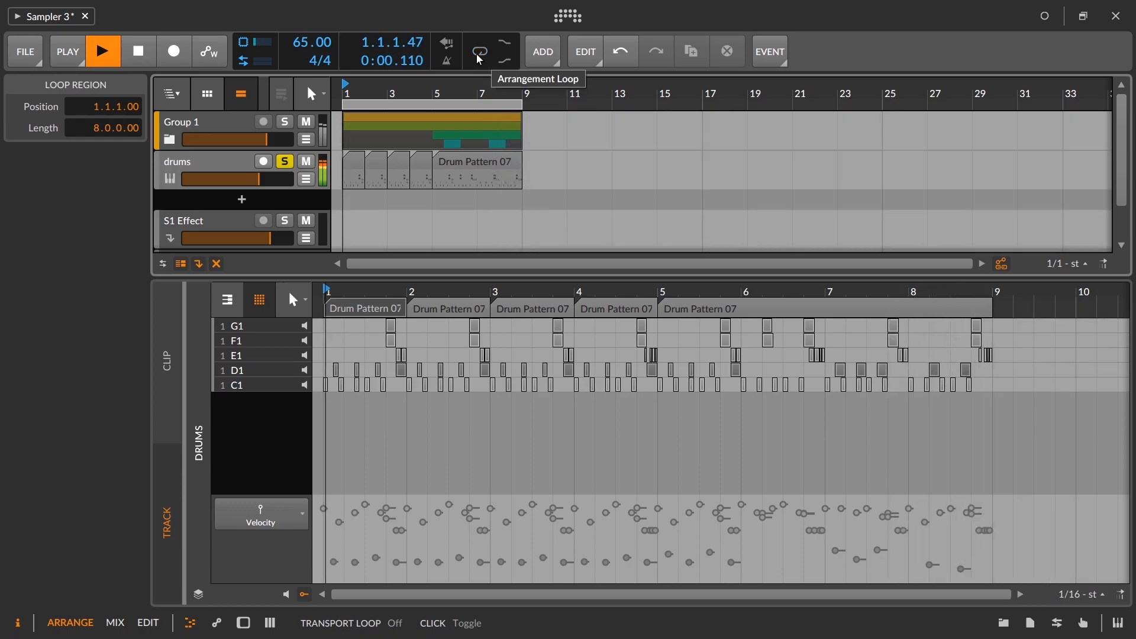
pyautogui.click(285, 161)
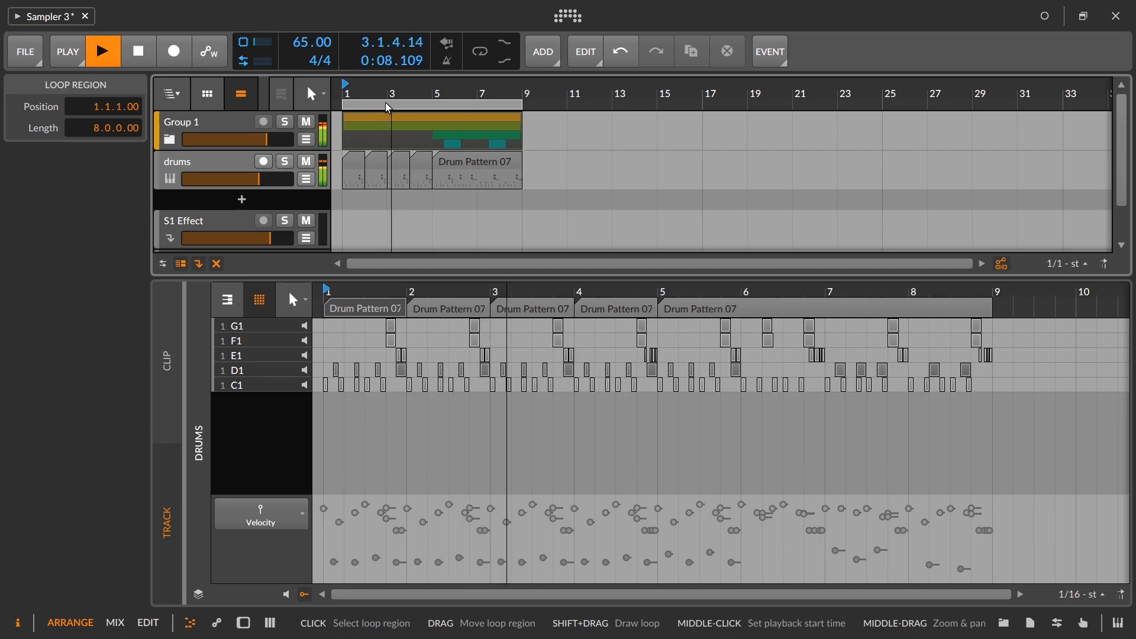
pyautogui.moveTo(260, 188); pyautogui.dragTo(259, 188)
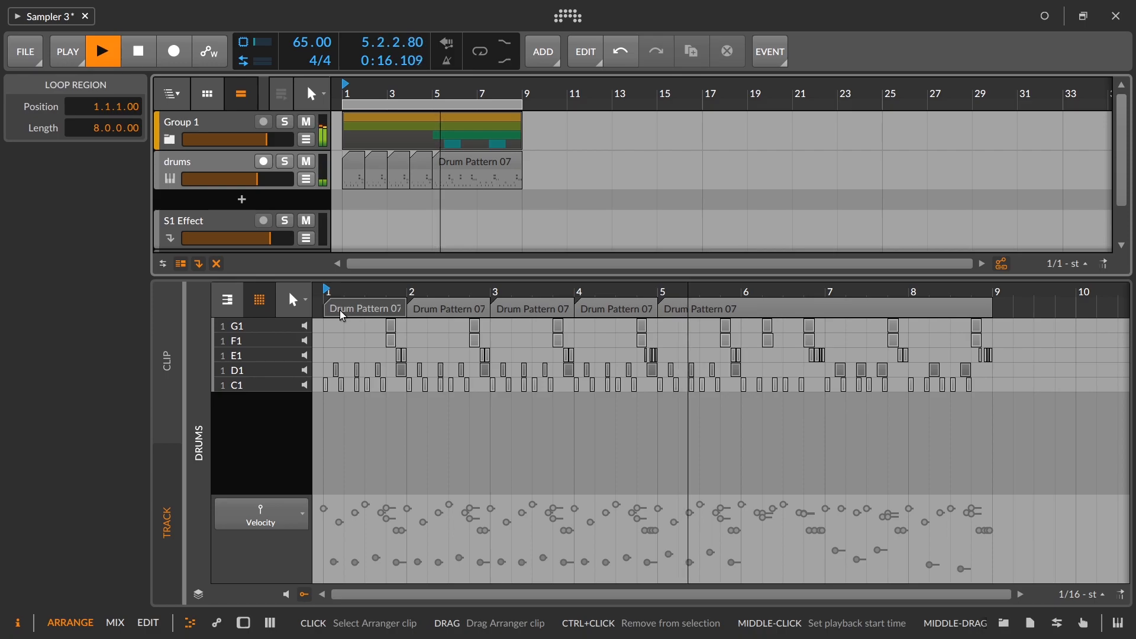
pyautogui.hotkey('ctrl', 'z')
pyautogui.moveTo(258, 185); pyautogui.dragTo(260, 183)
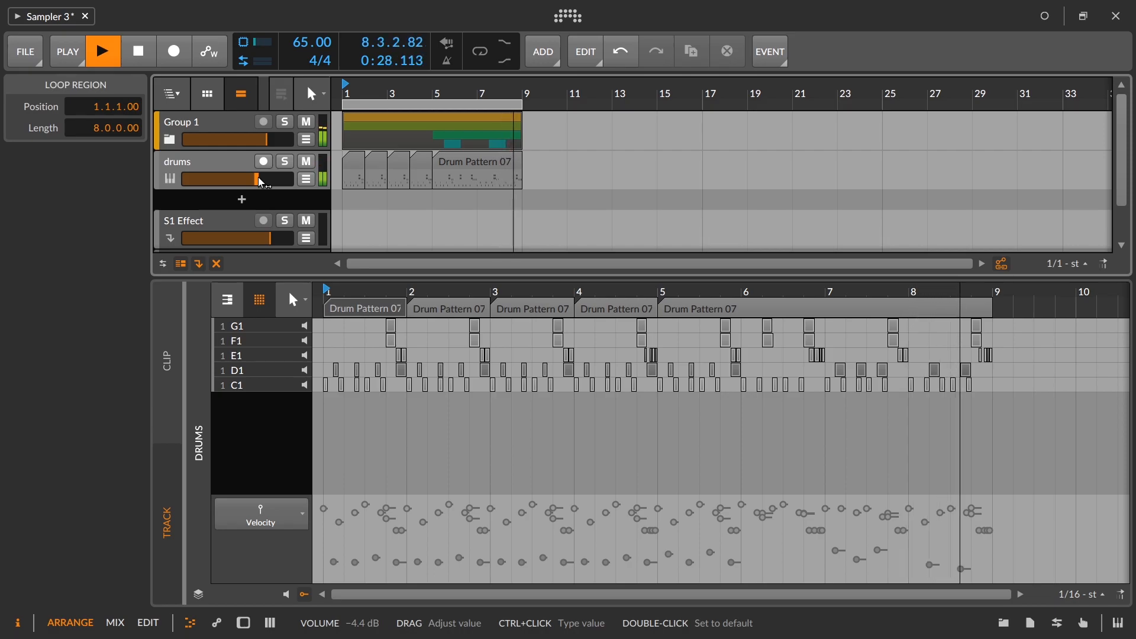
pyautogui.press('space')
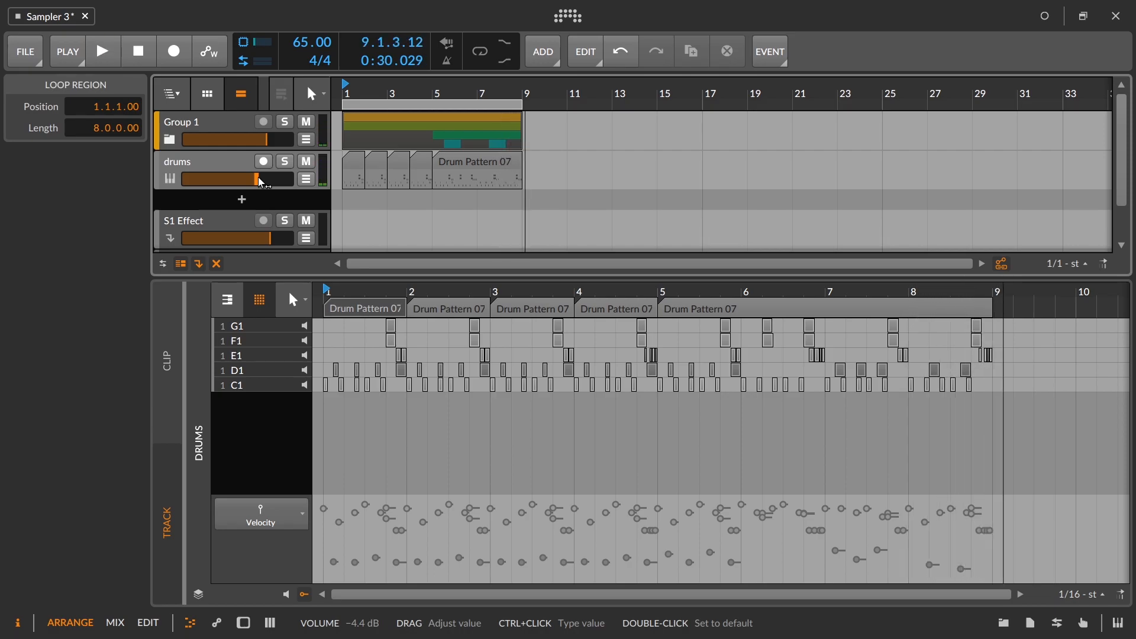
# Step: Open the drums track's device chain and expand Multiband FX-2 to view its bands
pyautogui.doubleClick(251, 170)
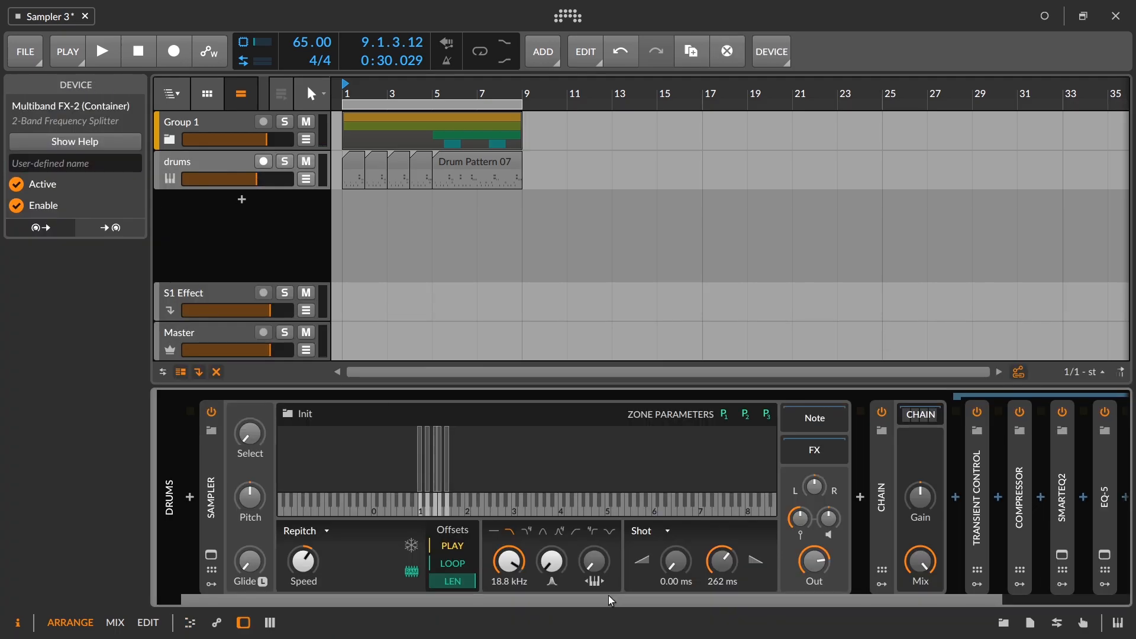
pyautogui.moveTo(613, 601); pyautogui.dragTo(590, 599)
pyautogui.moveTo(588, 600); pyautogui.dragTo(706, 600)
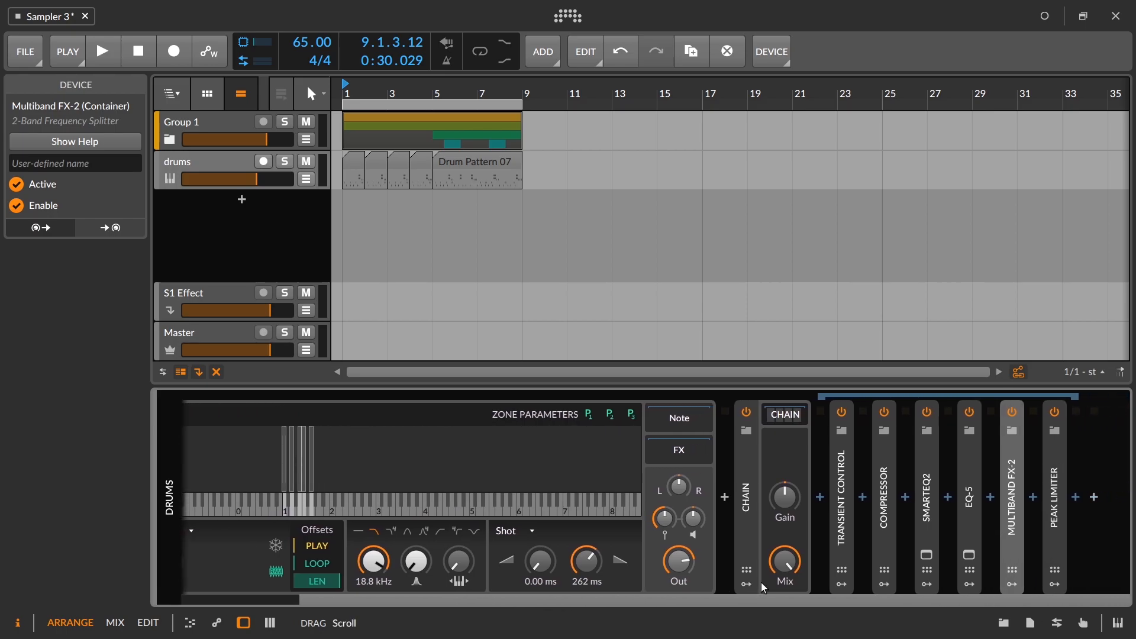
pyautogui.doubleClick(1011, 492)
pyautogui.moveTo(899, 602); pyautogui.dragTo(1092, 594)
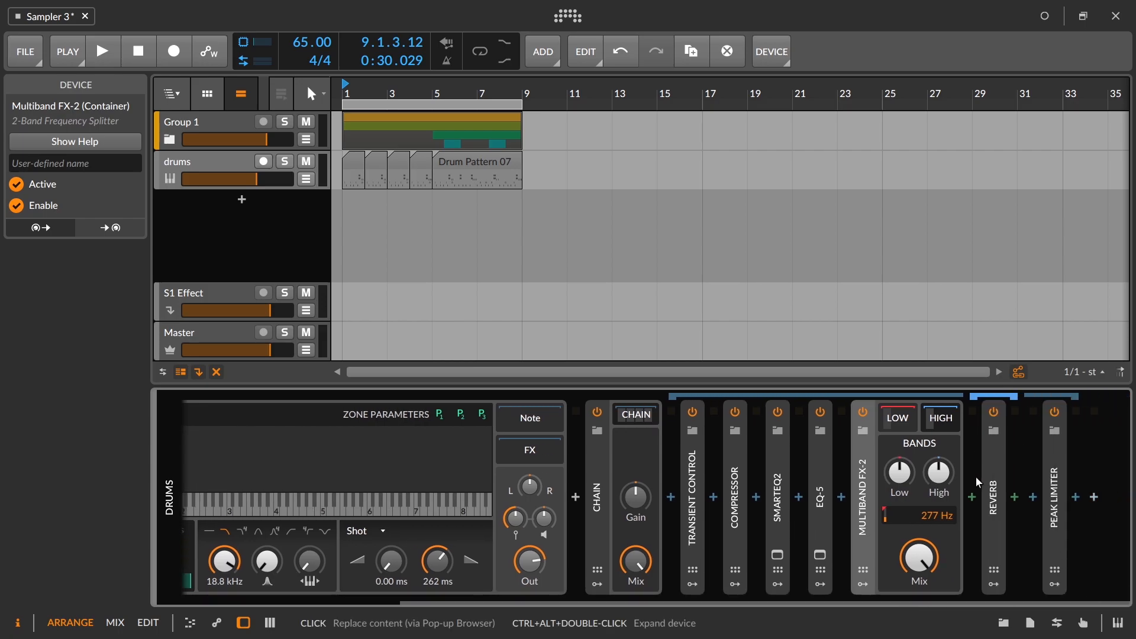
# Step: Examine the devices inside Multiband FX-2's Low and High bands
pyautogui.click(898, 419)
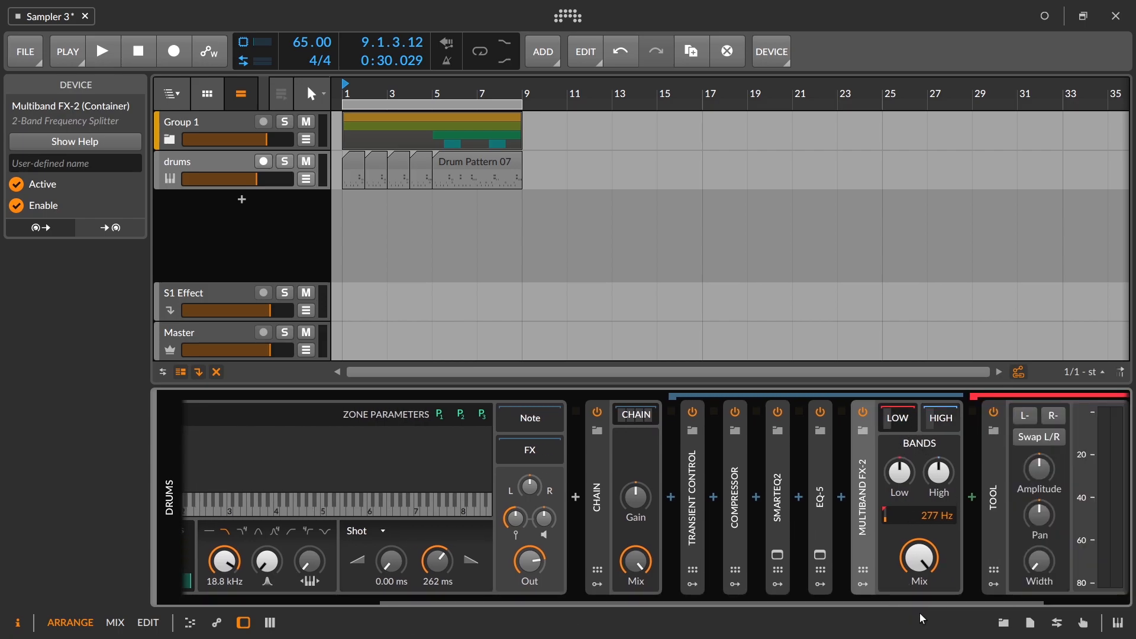
pyautogui.hscroll(3, 1090, 587)
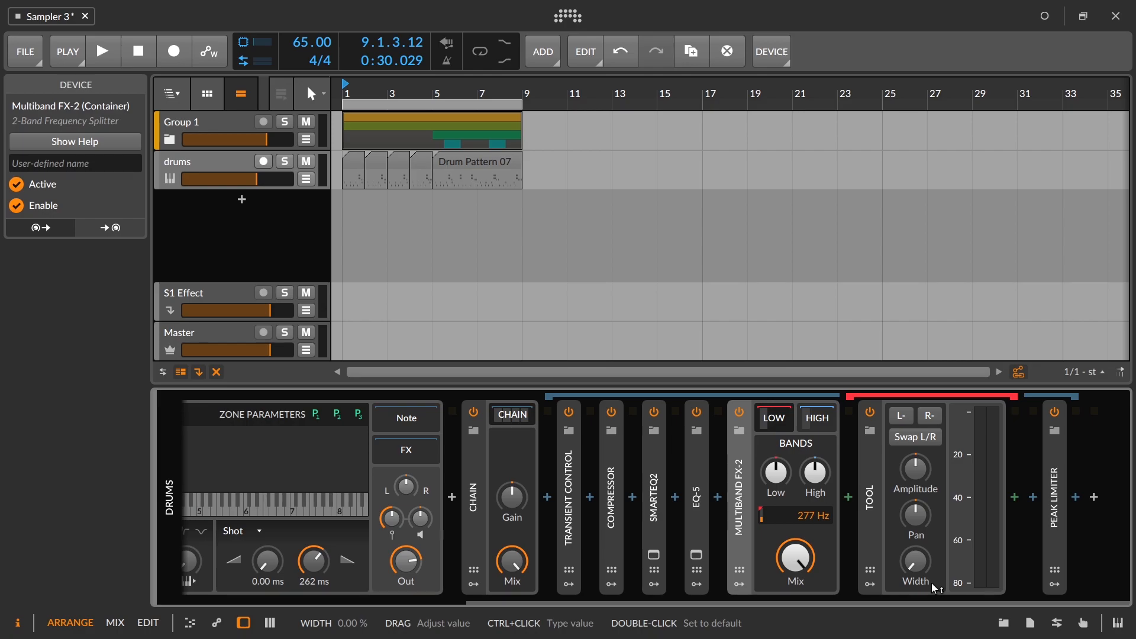
pyautogui.click(817, 418)
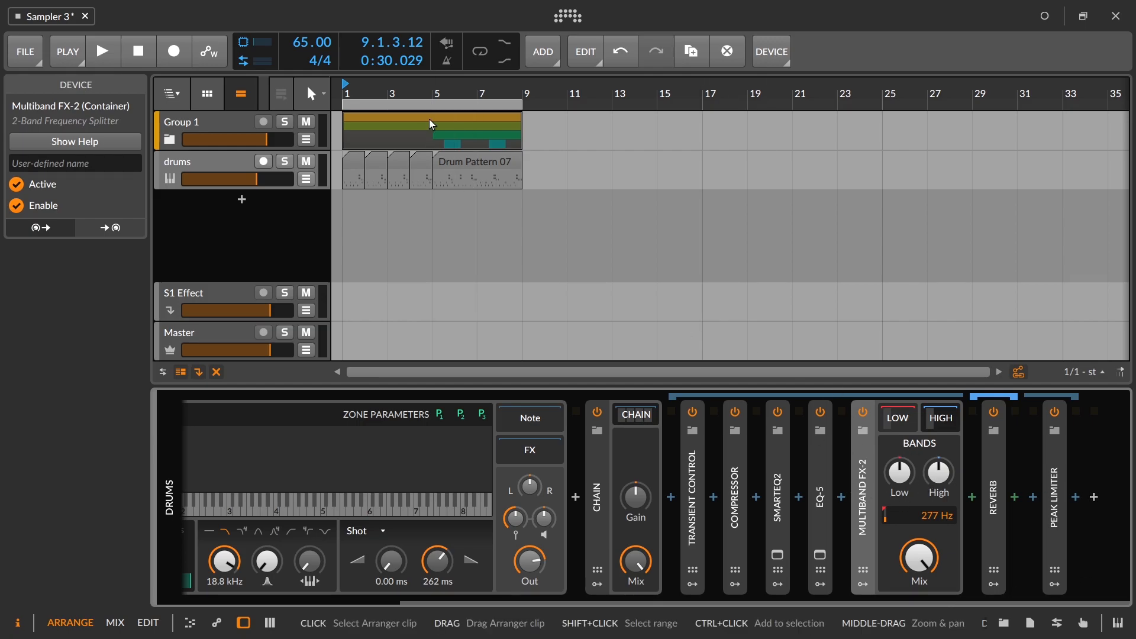
pyautogui.scroll(5, 763, 590)
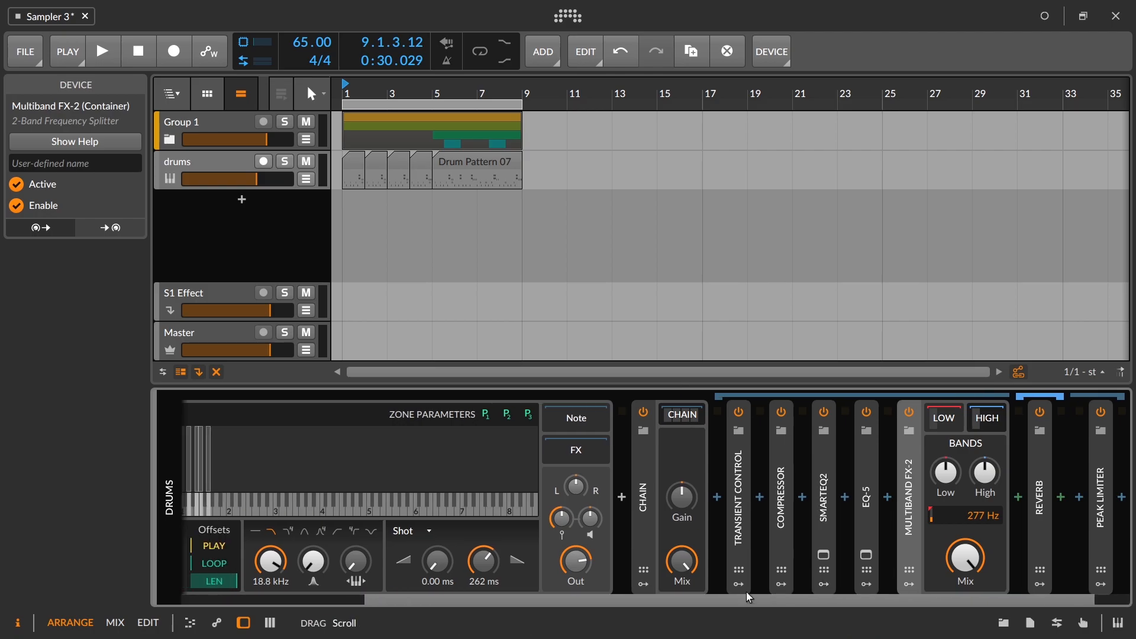